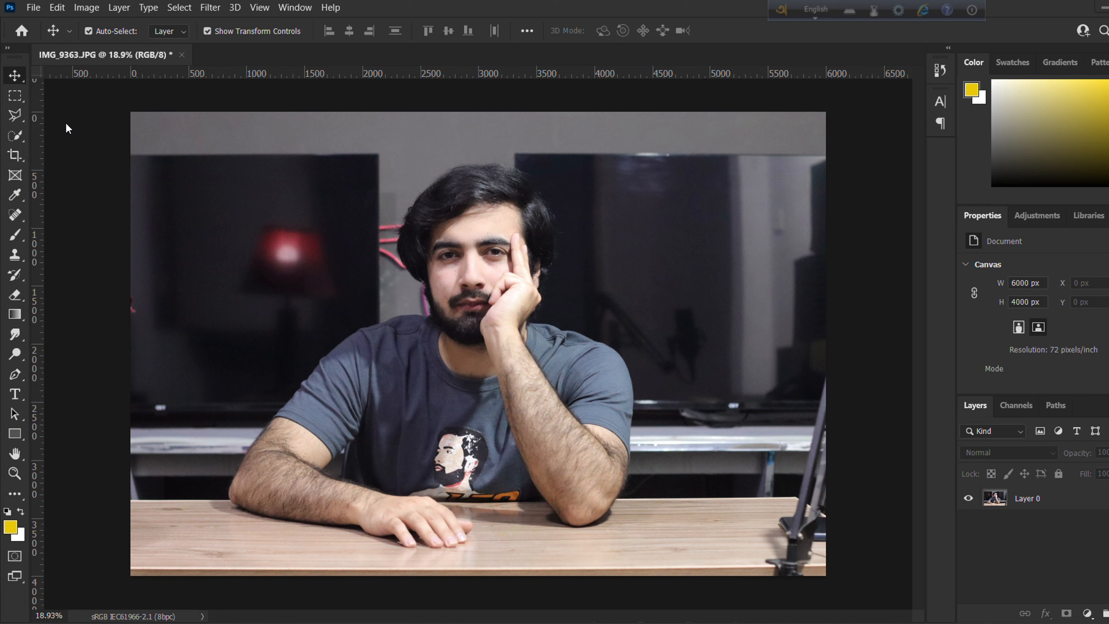
Step: Open the photo IMG_9363 from the Downloads folder
{"action": "left_click", "coordinate": [34, 7]}
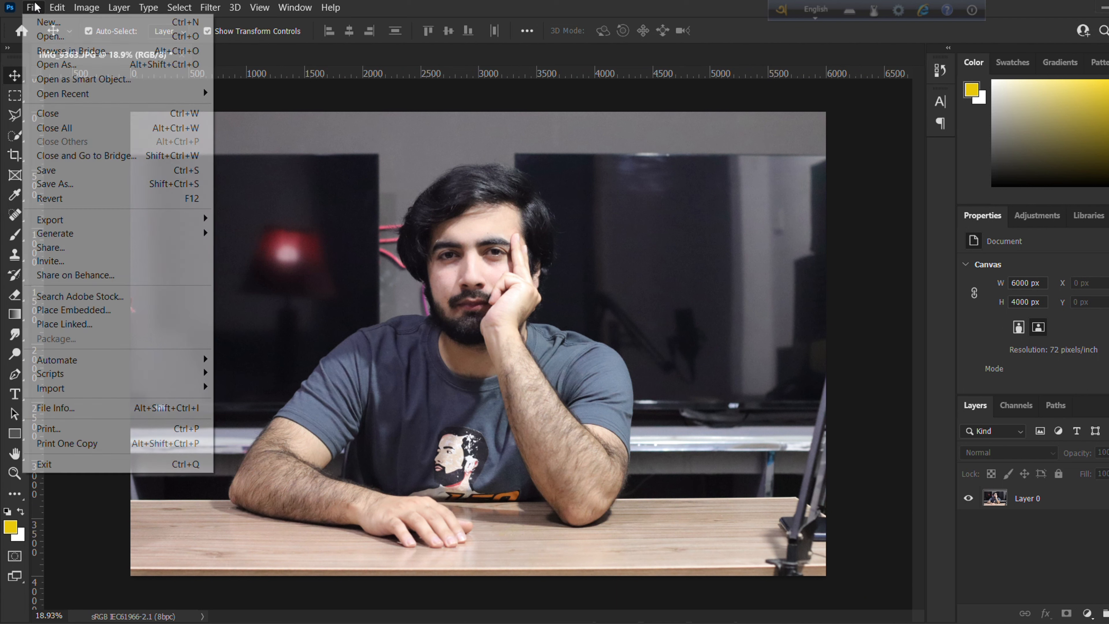
{"action": "left_click", "coordinate": [35, 7]}
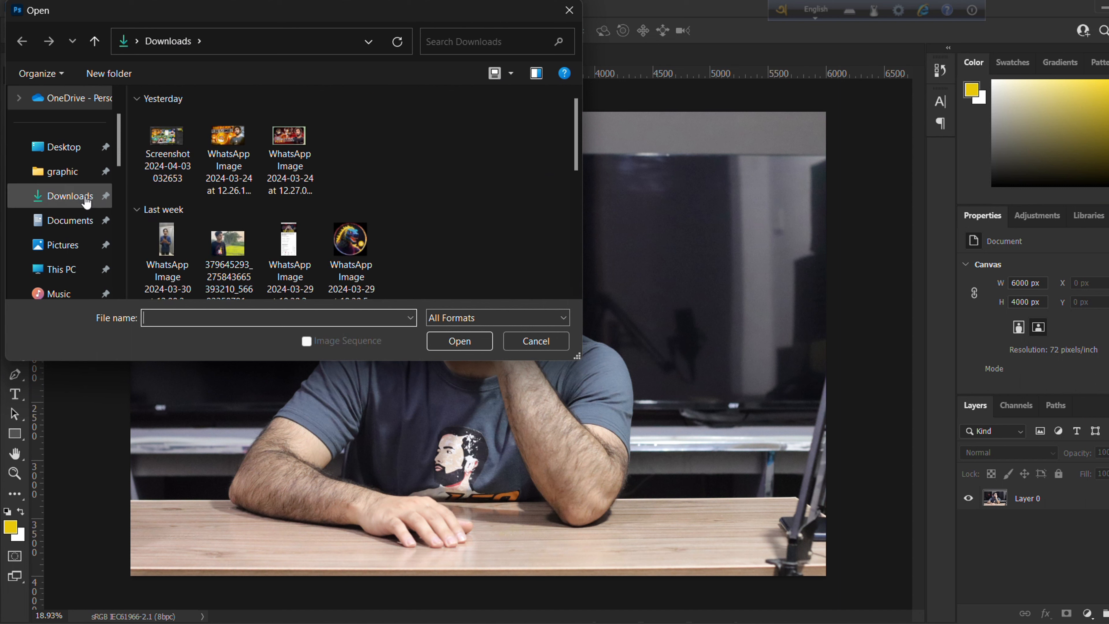
{"action": "scroll", "coordinate": [283, 236], "scroll_direction": "down", "scroll_amount": 8}
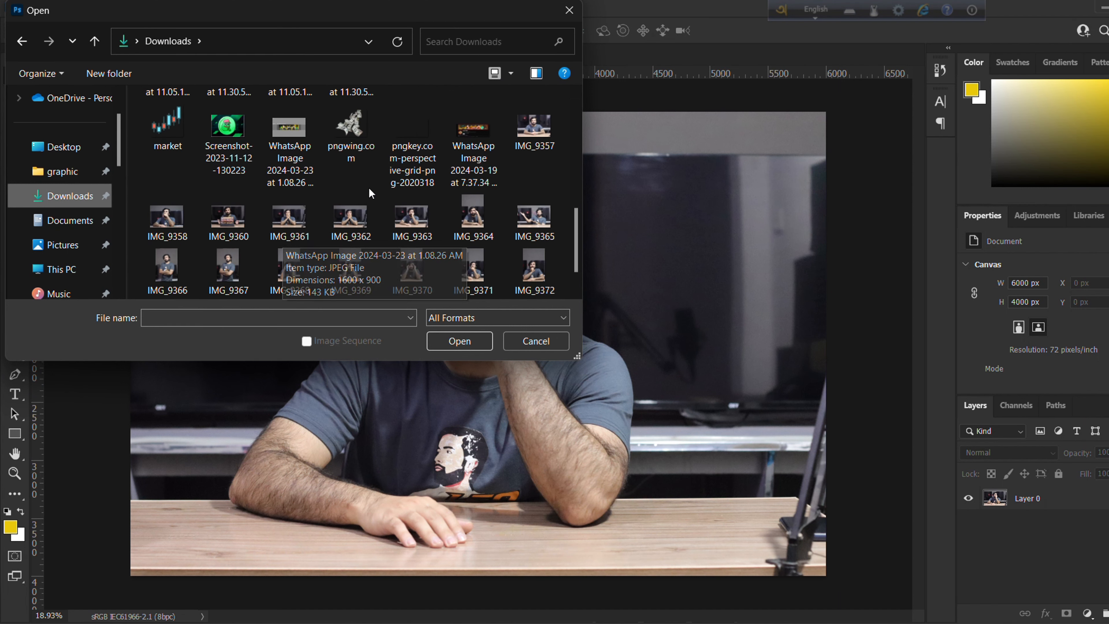
{"action": "left_click", "coordinate": [417, 216]}
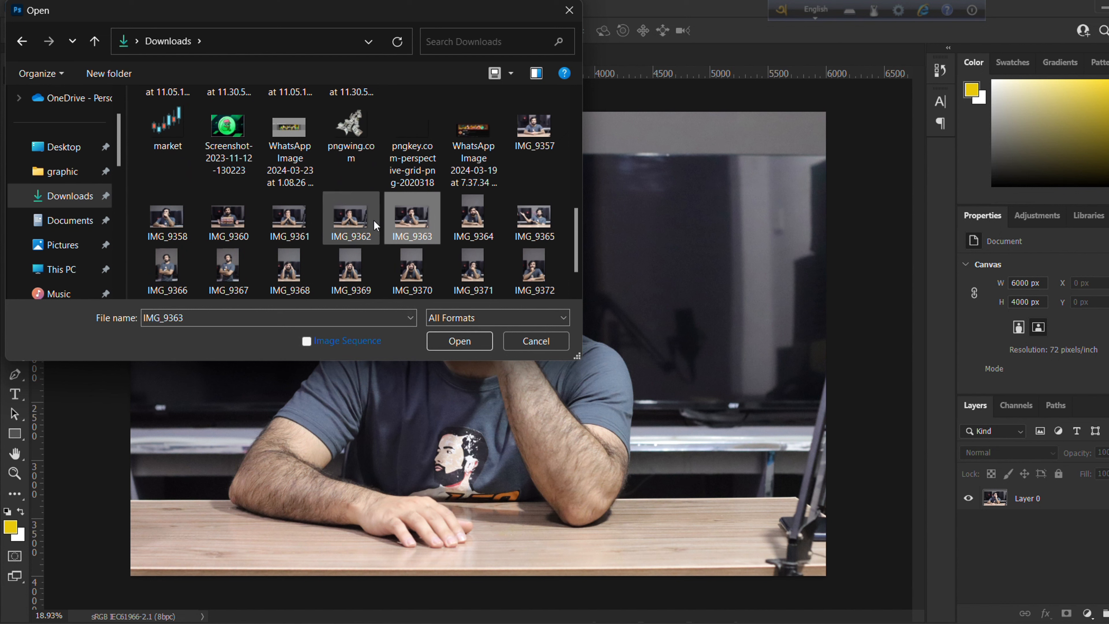
{"action": "left_click", "coordinate": [488, 345]}
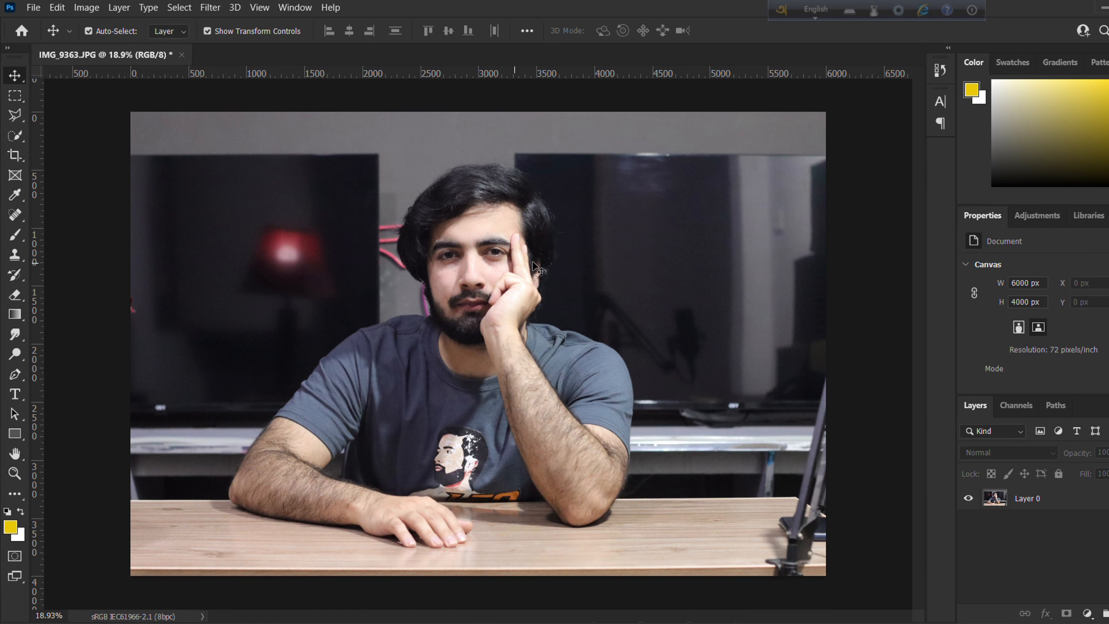
{"action": "scroll", "coordinate": [537, 267], "scroll_direction": "down", "scroll_amount": 3}
{"action": "scroll", "coordinate": [537, 267], "scroll_direction": "up", "scroll_amount": 5}
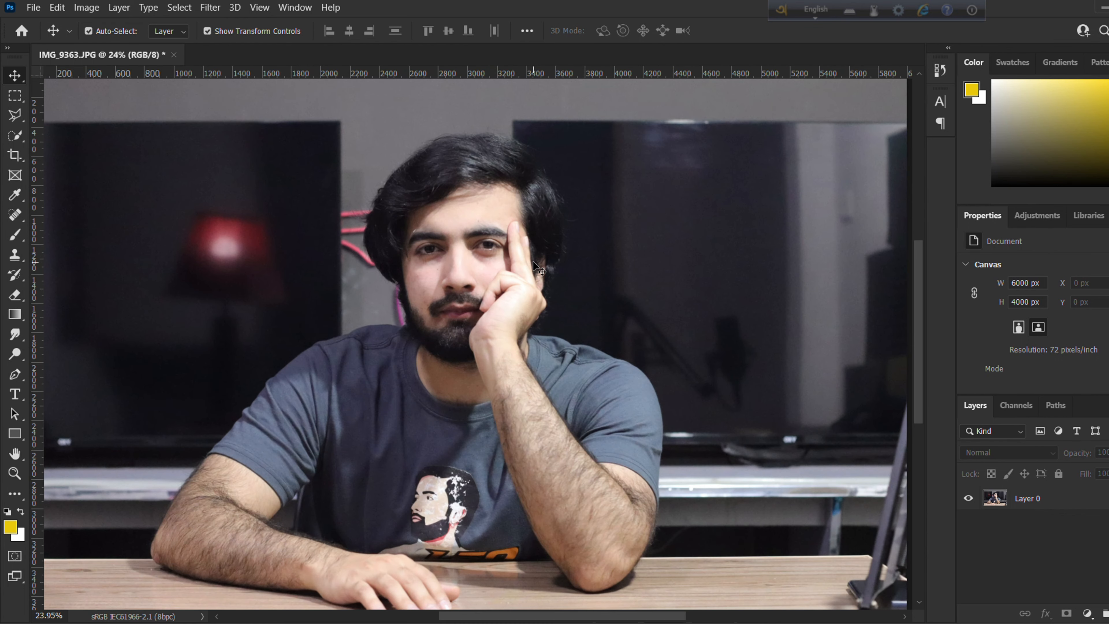
{"action": "scroll", "coordinate": [537, 268], "scroll_direction": "down", "scroll_amount": 3}
{"action": "scroll", "coordinate": [538, 268], "scroll_direction": "down", "scroll_amount": 1}
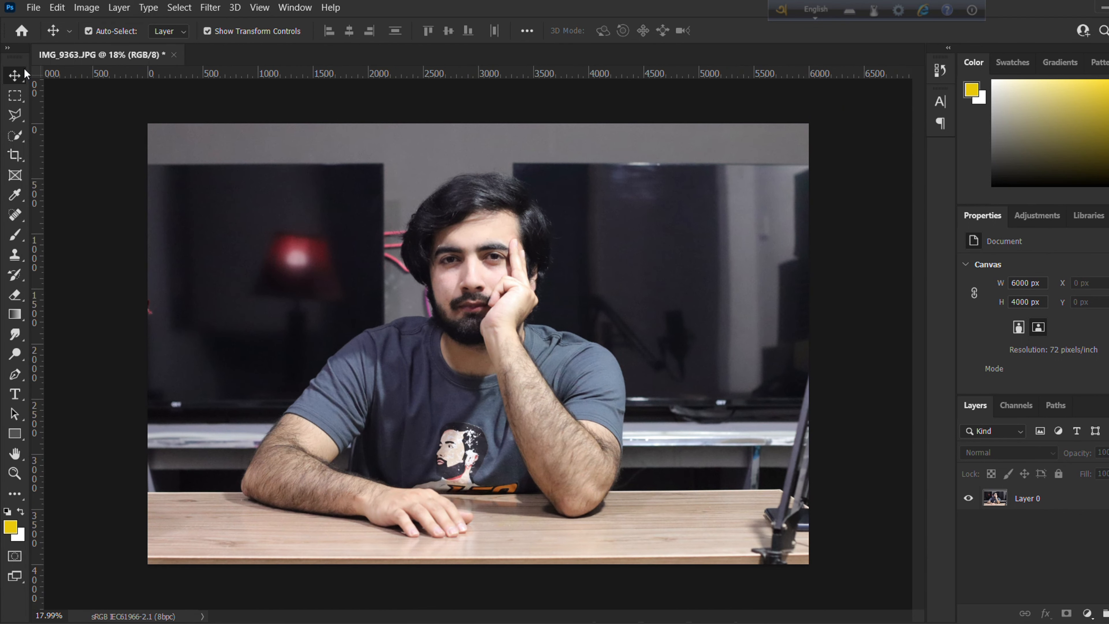
{"action": "right_click", "coordinate": [16, 75]}
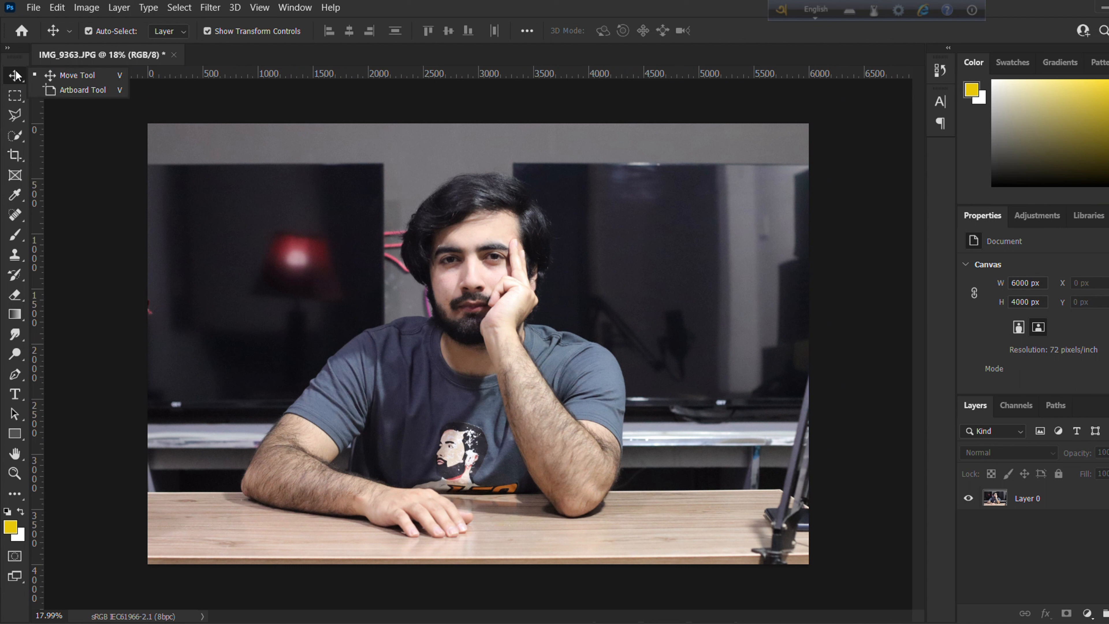
{"action": "left_click", "coordinate": [45, 75]}
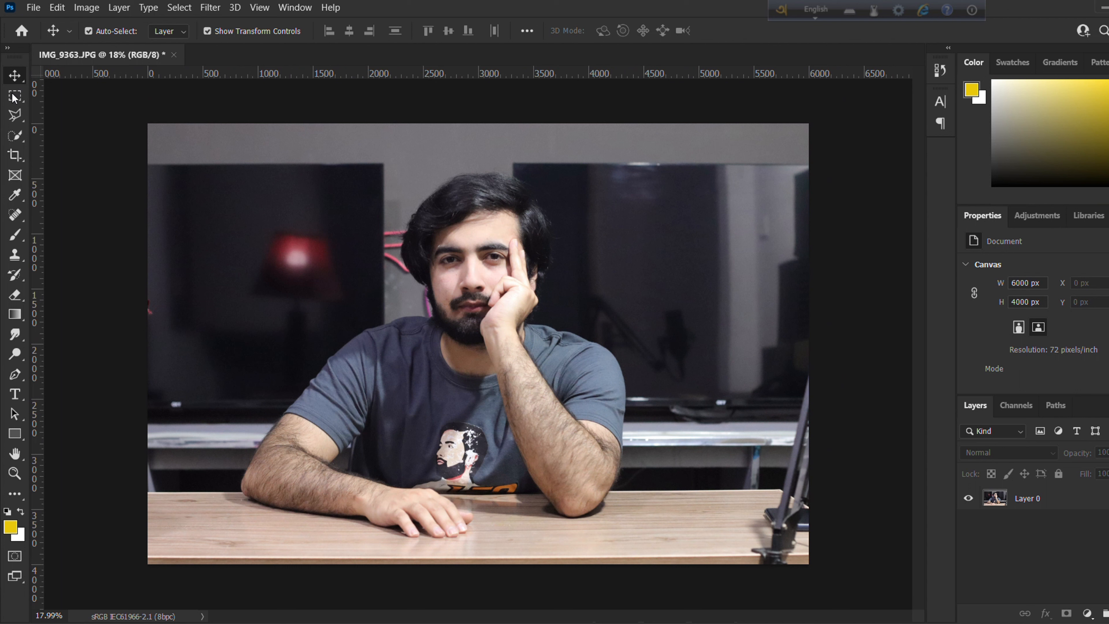
{"action": "left_click", "coordinate": [15, 96]}
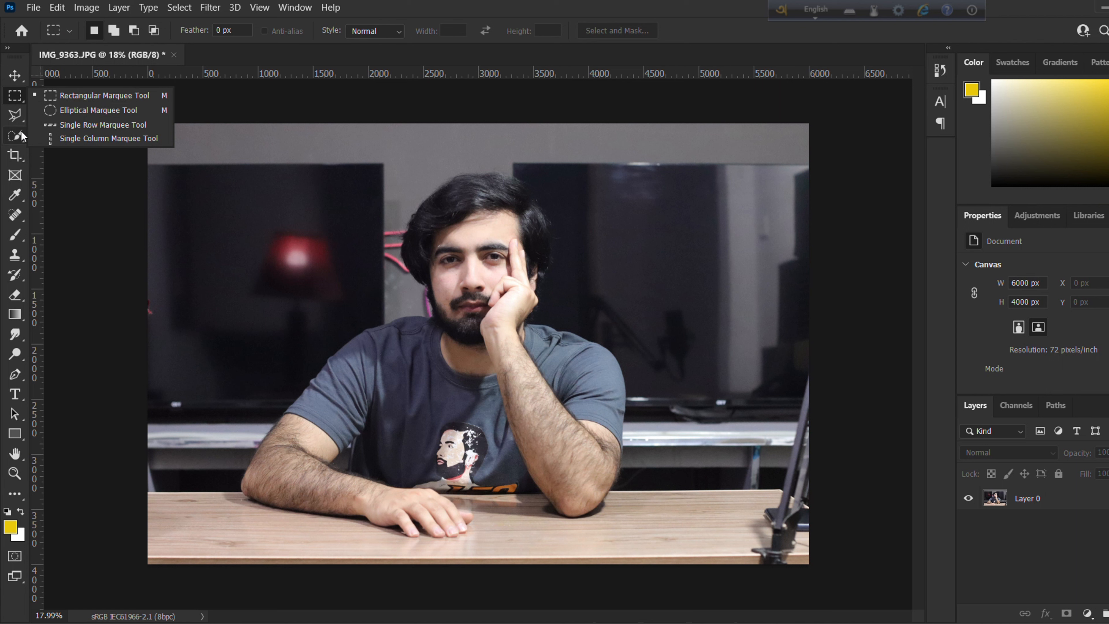
{"action": "left_click", "coordinate": [23, 82]}
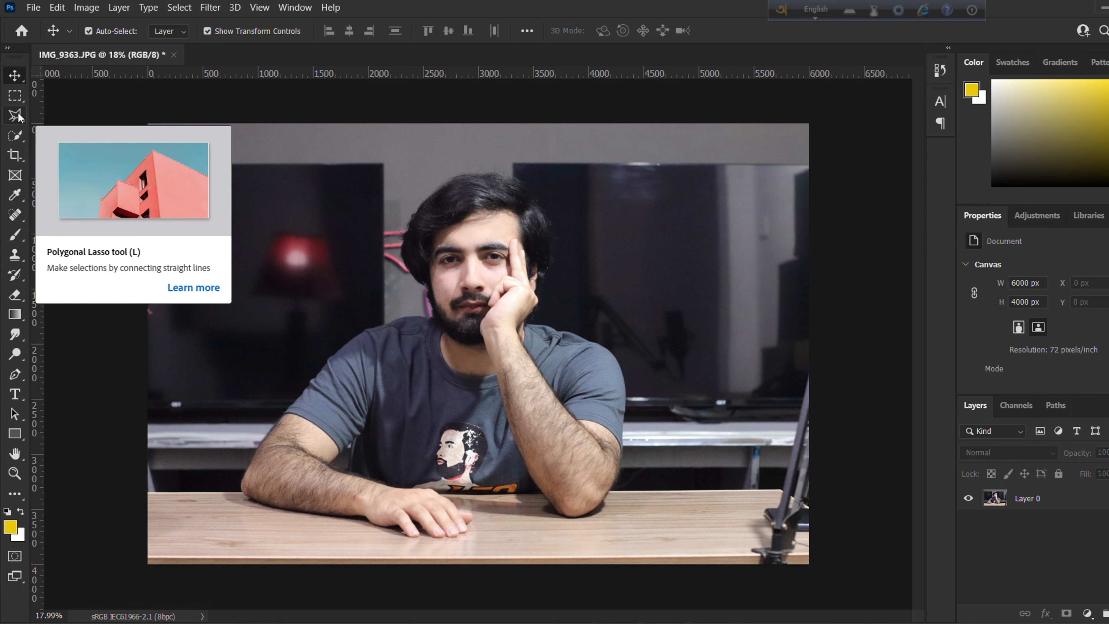
Step: Crop away the lower strip of the desk with the Crop tool, making the photo about 6000 × 3614 px
{"action": "left_click", "coordinate": [17, 159]}
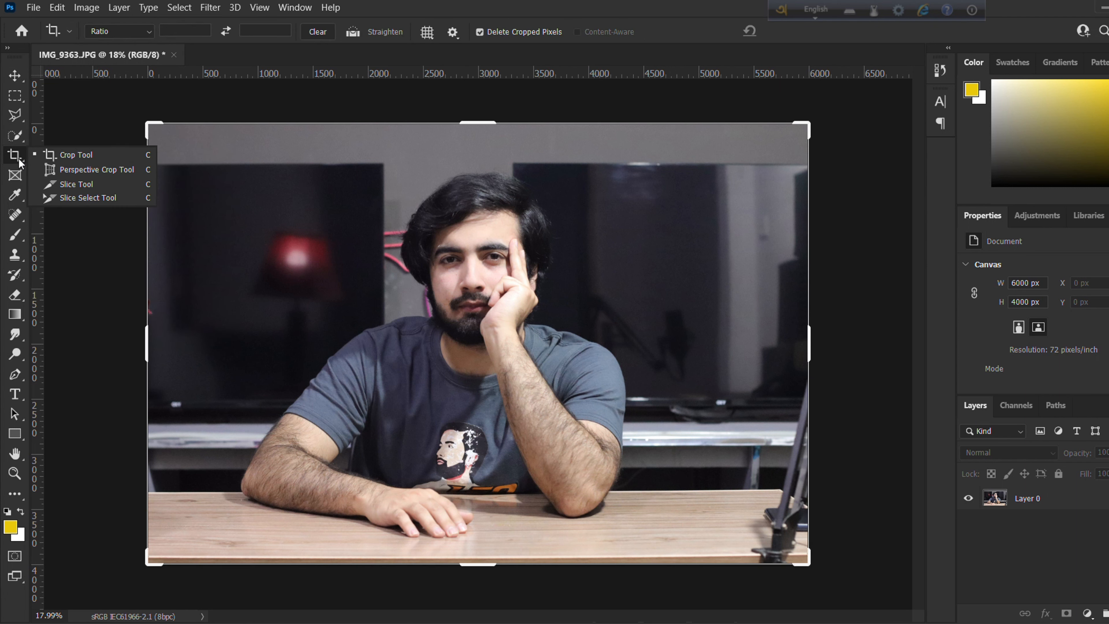
{"action": "left_click", "coordinate": [67, 157]}
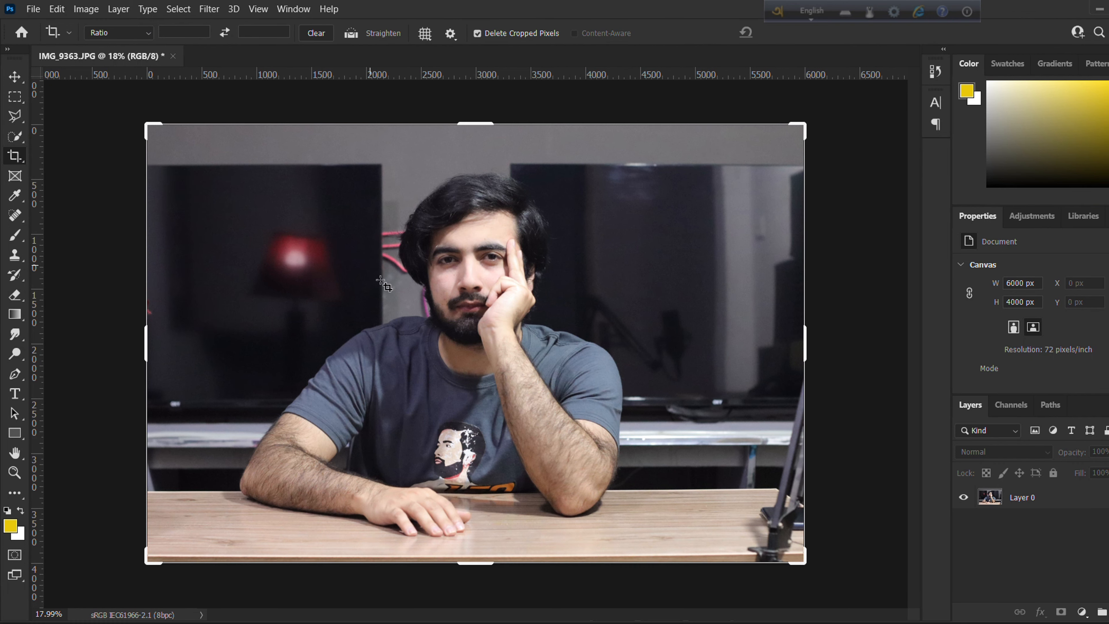
{"action": "scroll", "coordinate": [476, 301], "scroll_direction": "up", "scroll_amount": 2}
{"action": "scroll", "coordinate": [476, 301], "scroll_direction": "down", "scroll_amount": 2}
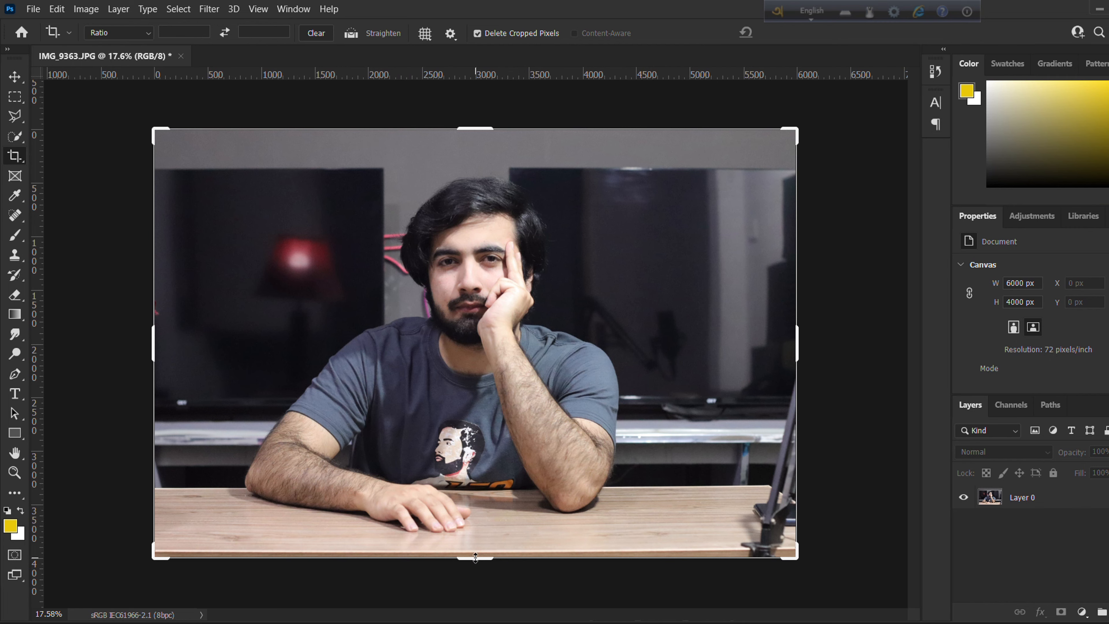
{"action": "mouse_move", "coordinate": [475, 557]}
{"action": "left_mouse_down"}
{"action": "mouse_move", "coordinate": [475, 524]}
{"action": "mouse_move", "coordinate": [465, 540]}
{"action": "left_mouse_up"}
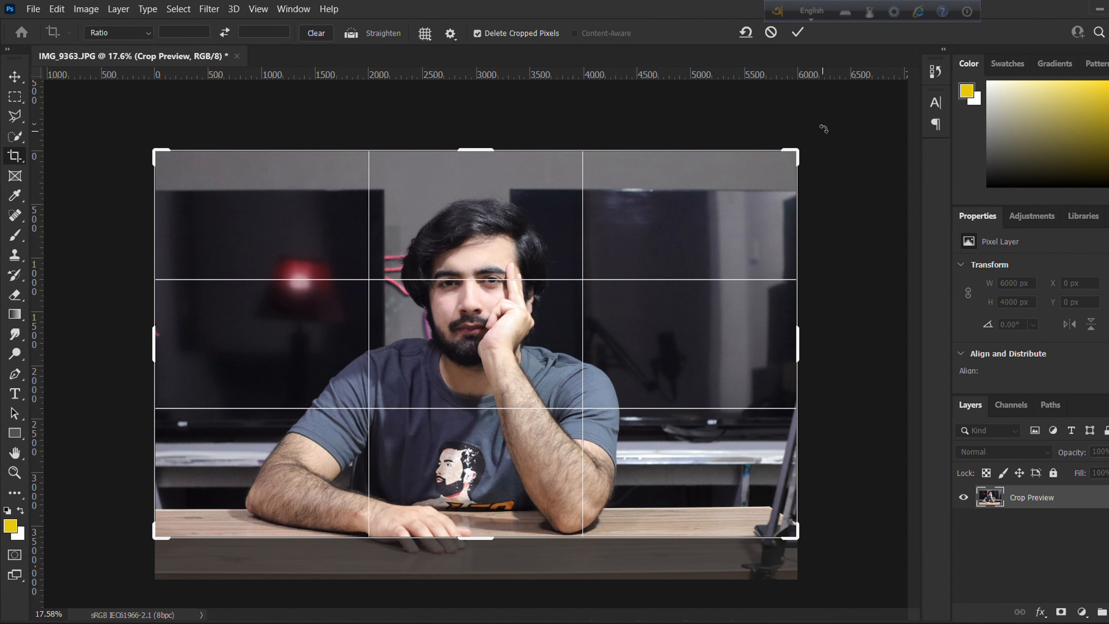
{"action": "left_click", "coordinate": [798, 35]}
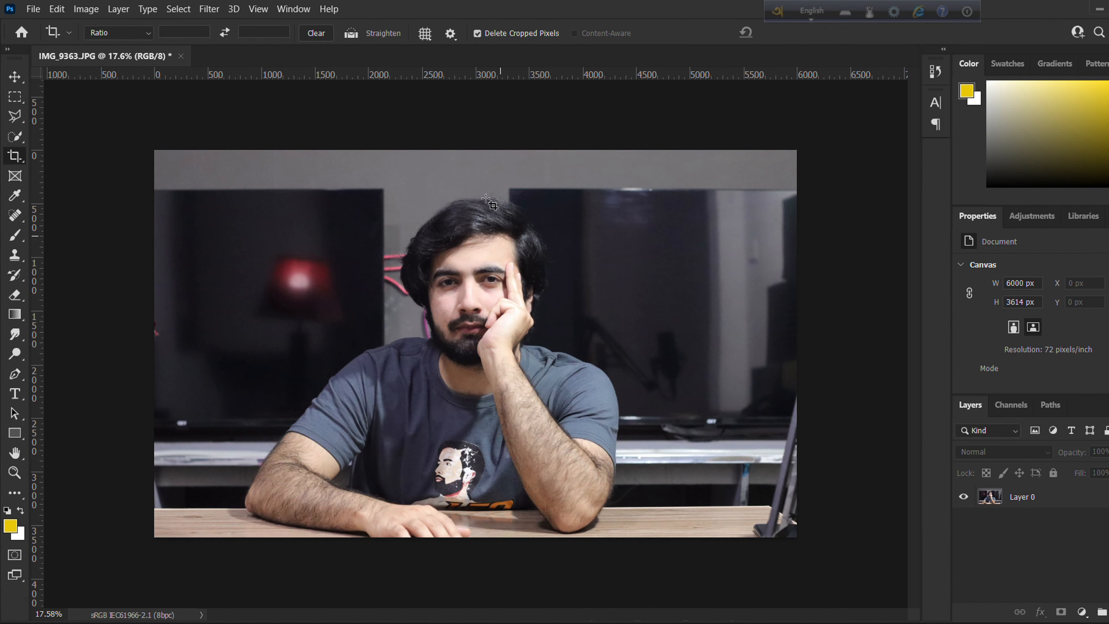
{"action": "key", "text": "ctrl+0"}
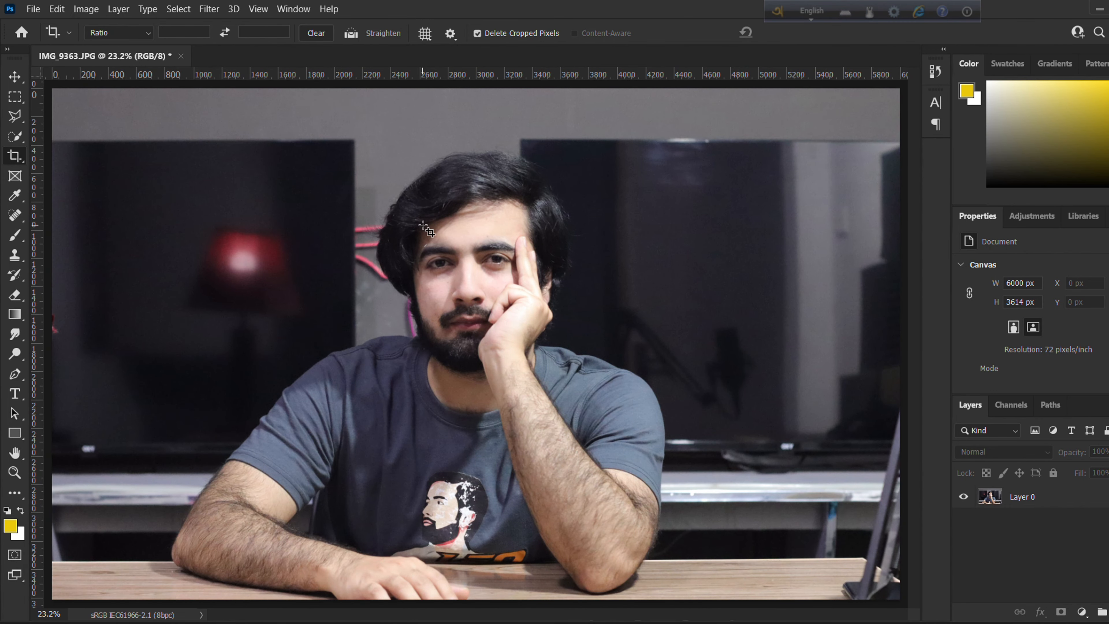
{"action": "scroll", "coordinate": [437, 241], "scroll_direction": "down", "scroll_amount": 3}
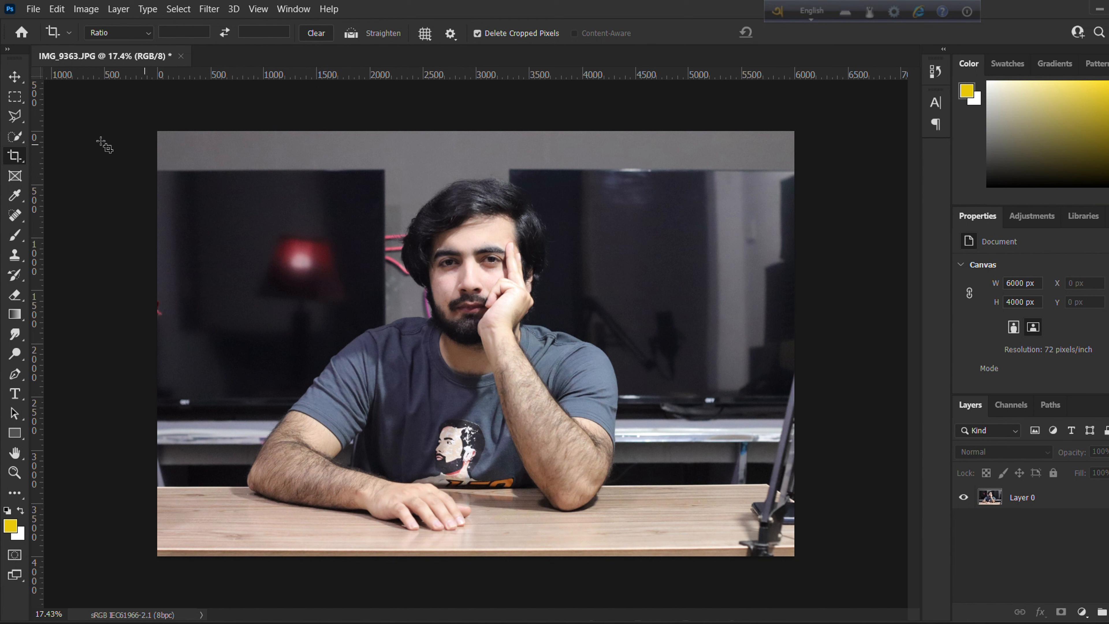
Step: Activate the Crop tool on the full photo with Delete Cropped Pixels turned off
{"action": "right_click", "coordinate": [15, 160]}
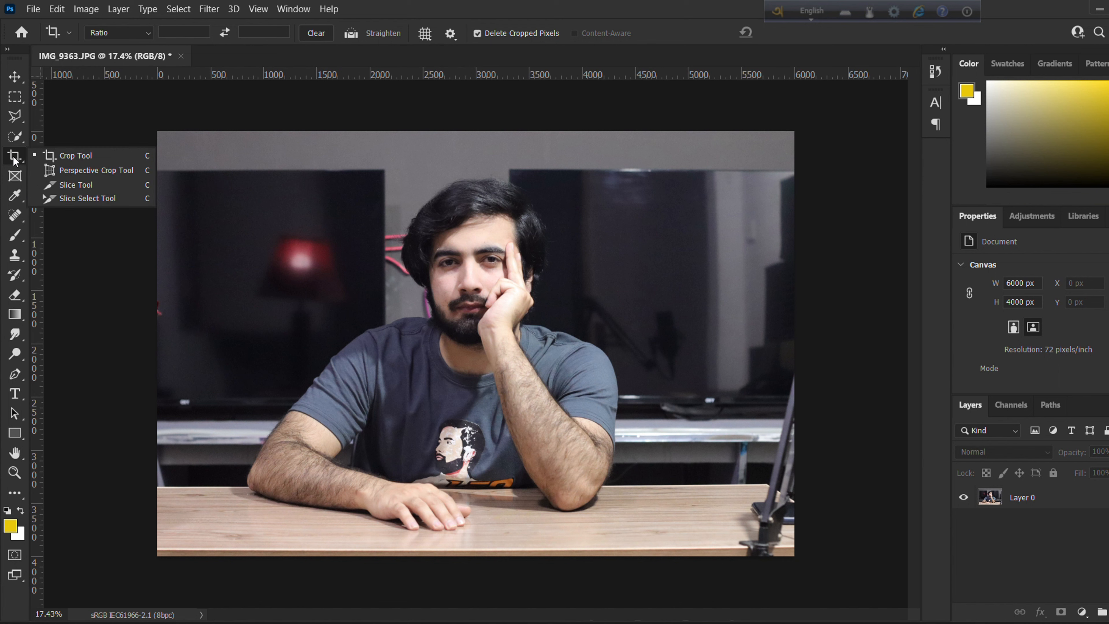
{"action": "left_click", "coordinate": [57, 157]}
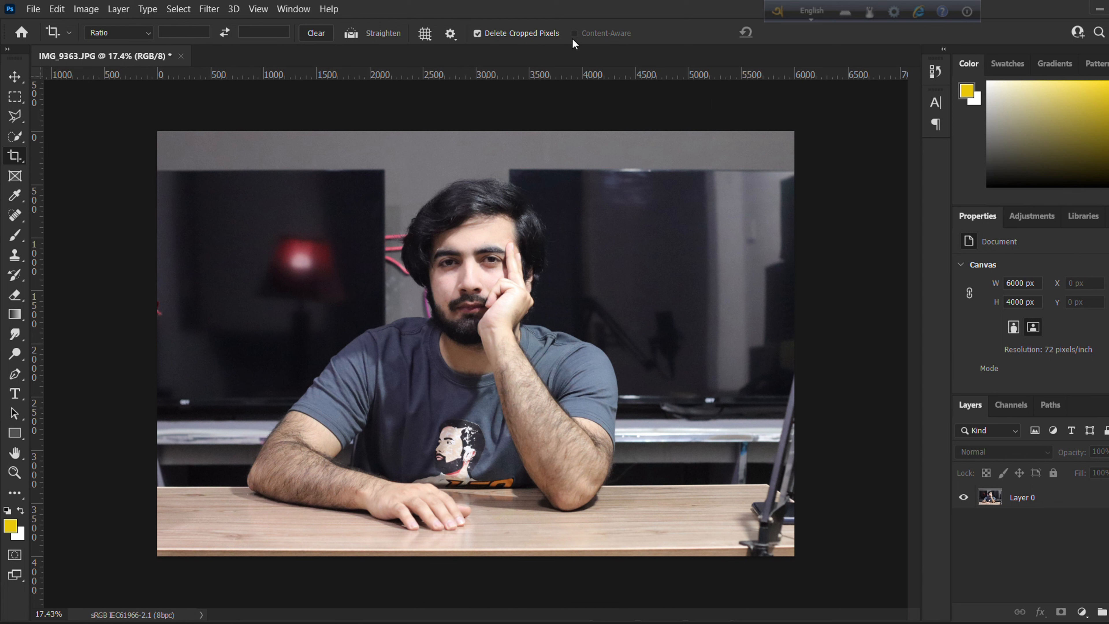
{"action": "left_click", "coordinate": [477, 34]}
{"action": "left_click", "coordinate": [15, 77]}
{"action": "left_click", "coordinate": [16, 155]}
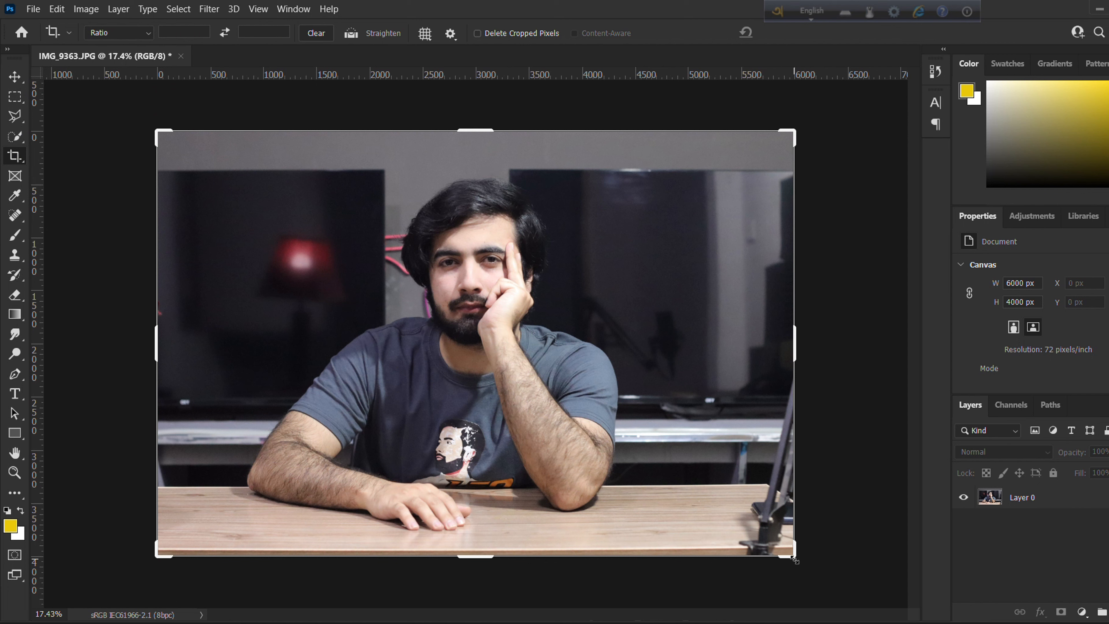
Step: Try a proportional crop from all four sides of the photo to about 5356 × 3572 px, and undo it
{"action": "left_click_drag", "start_coordinate": [794, 562], "coordinate": [795, 563]}
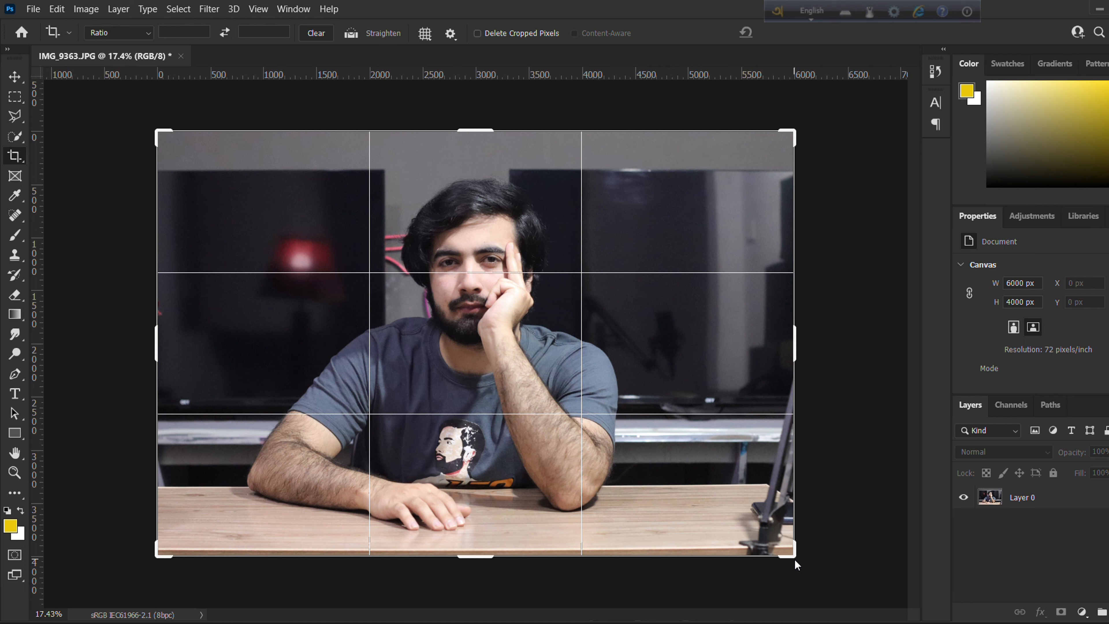
{"action": "left_click", "coordinate": [794, 556]}
{"action": "left_click_drag", "start_coordinate": [793, 556], "coordinate": [763, 527]}
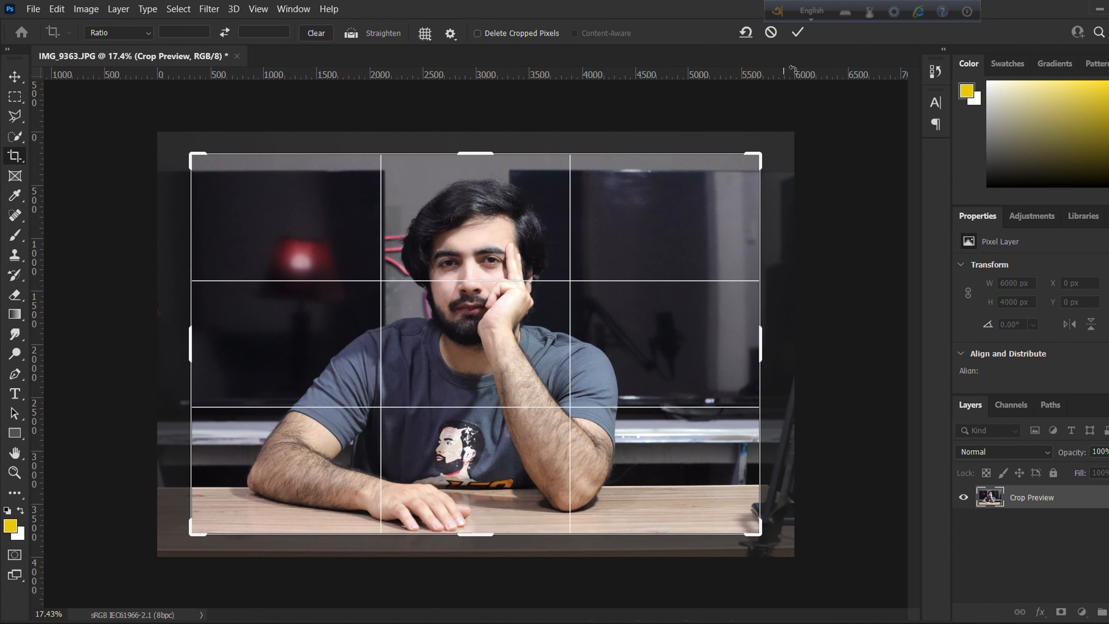
{"action": "left_click", "coordinate": [796, 33]}
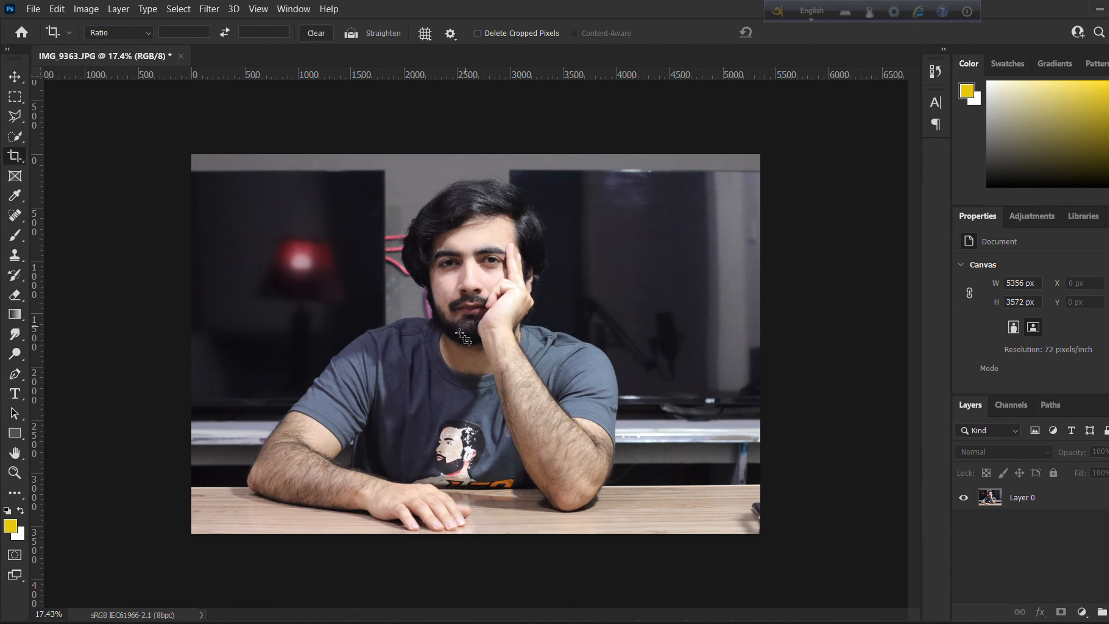
{"action": "scroll", "coordinate": [464, 338], "scroll_direction": "up", "scroll_amount": 2}
{"action": "scroll", "coordinate": [464, 337], "scroll_direction": "down", "scroll_amount": 2}
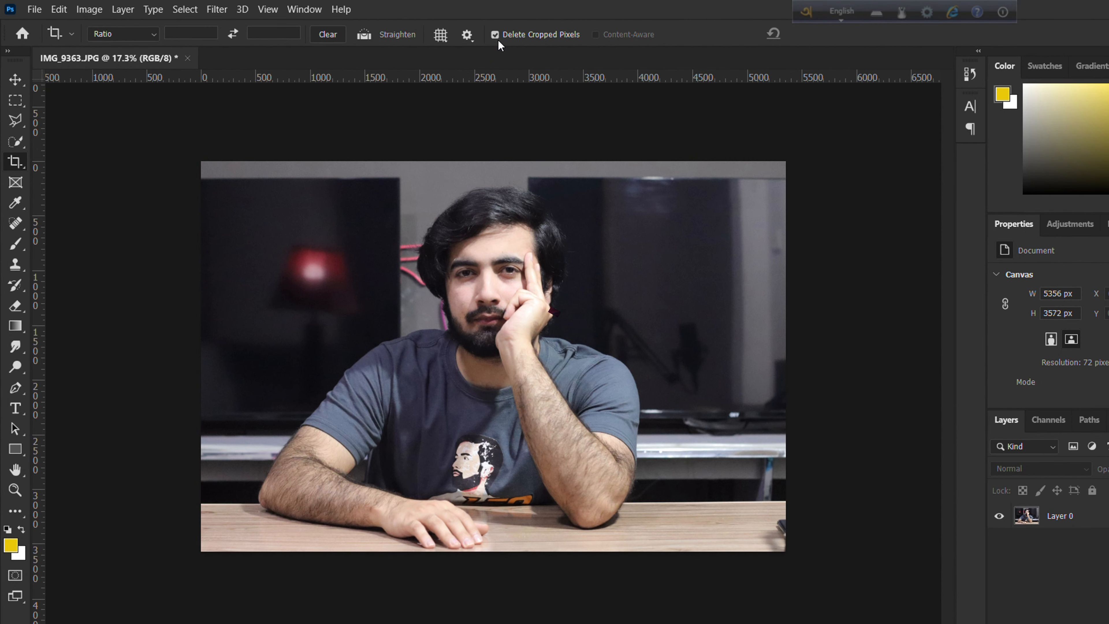
{"action": "key", "text": "ctrl"}
{"action": "key", "text": "ctrl+z"}
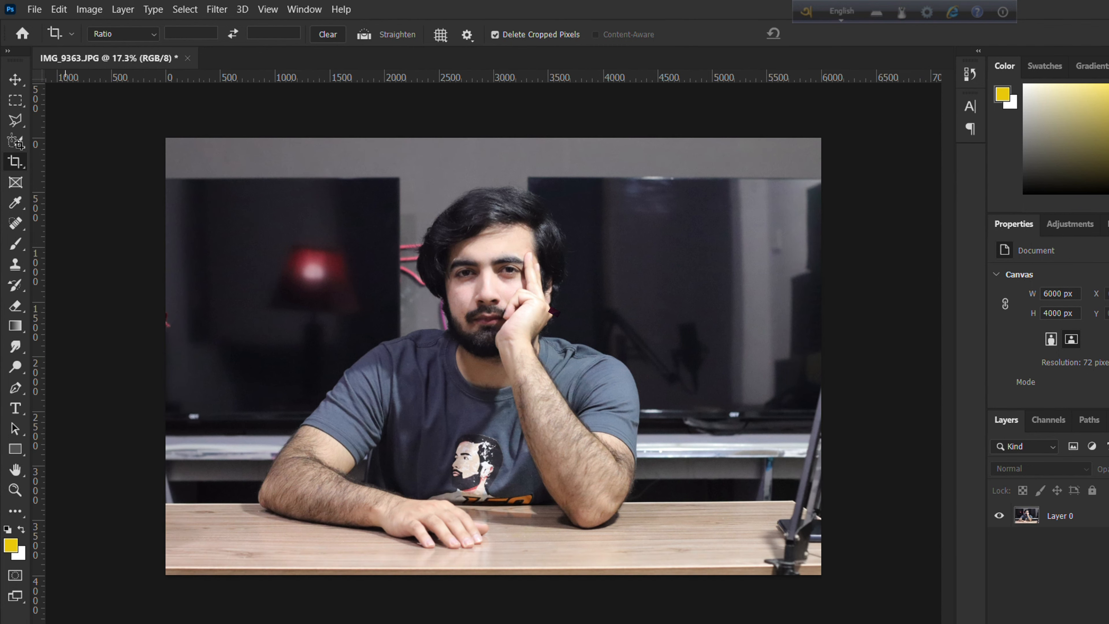
Step: Extend the canvas beyond the photo's left edge with the Crop tool, making it about 6775 px wide
{"action": "left_click", "coordinate": [14, 168]}
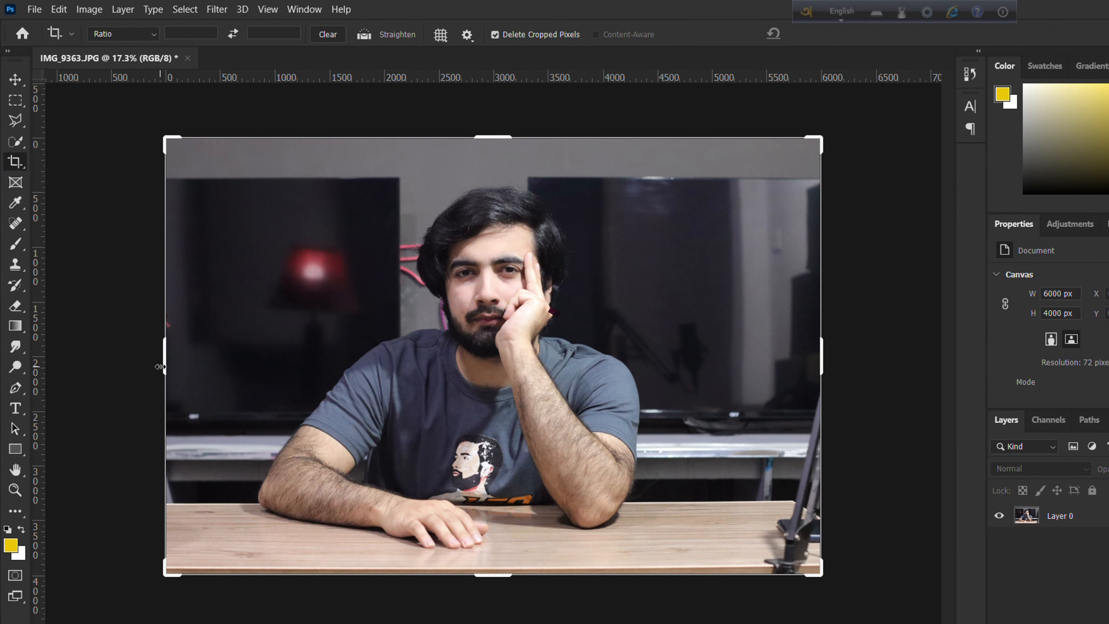
{"action": "left_click_drag", "start_coordinate": [163, 361], "coordinate": [123, 340]}
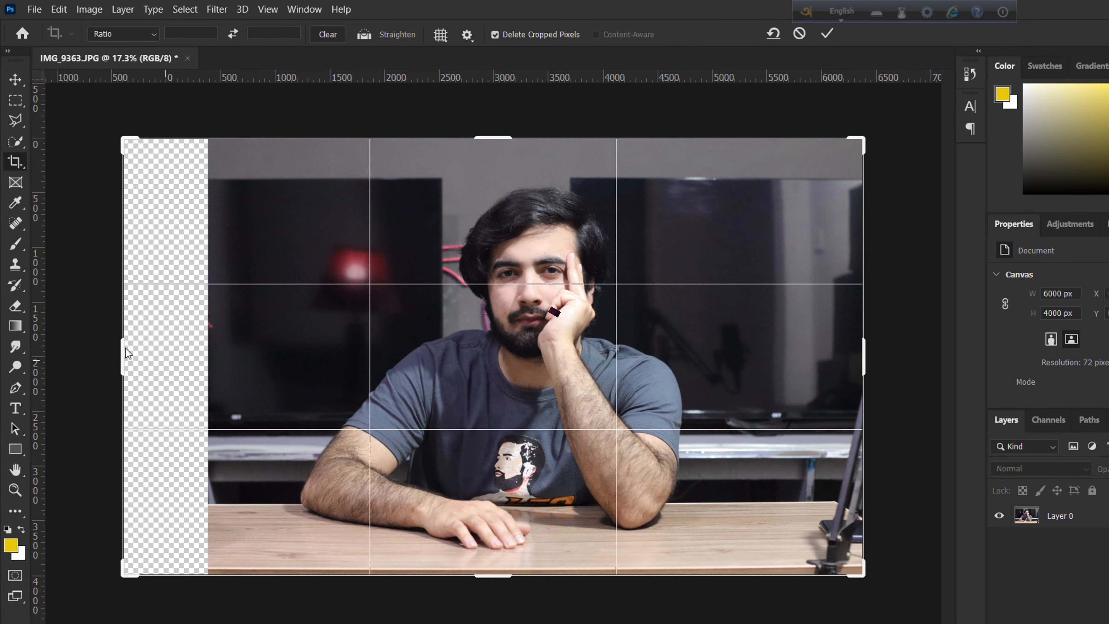
{"action": "left_click", "coordinate": [827, 34]}
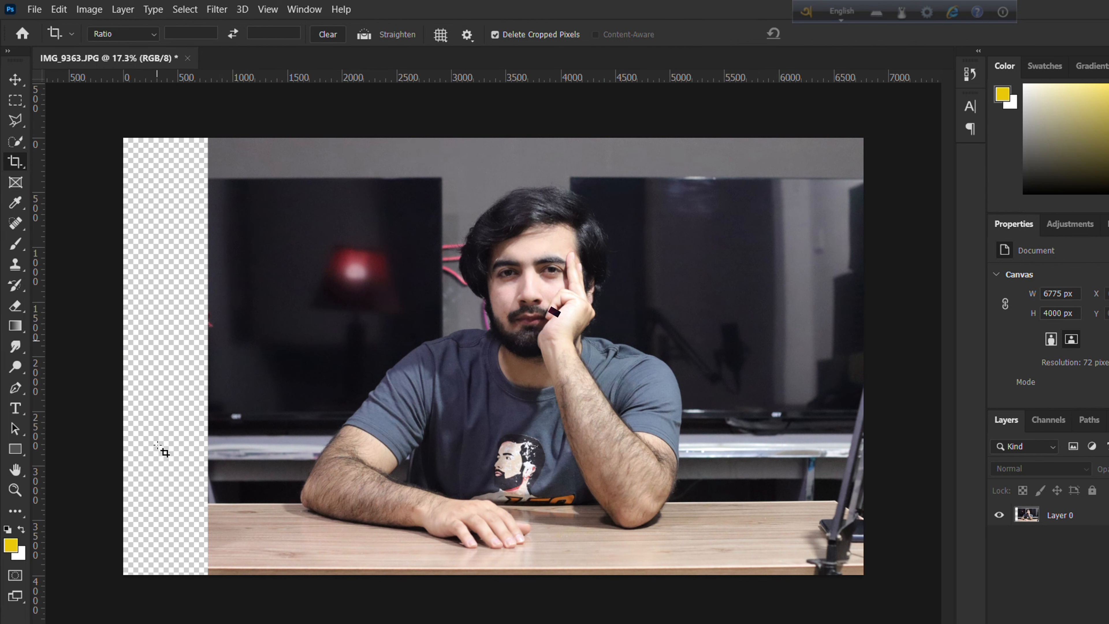
Step: Try cropping around the man's head and shoulders to about 3989 × 2355 px, and undo the crop
{"action": "left_click", "coordinate": [495, 35]}
{"action": "left_click", "coordinate": [15, 170]}
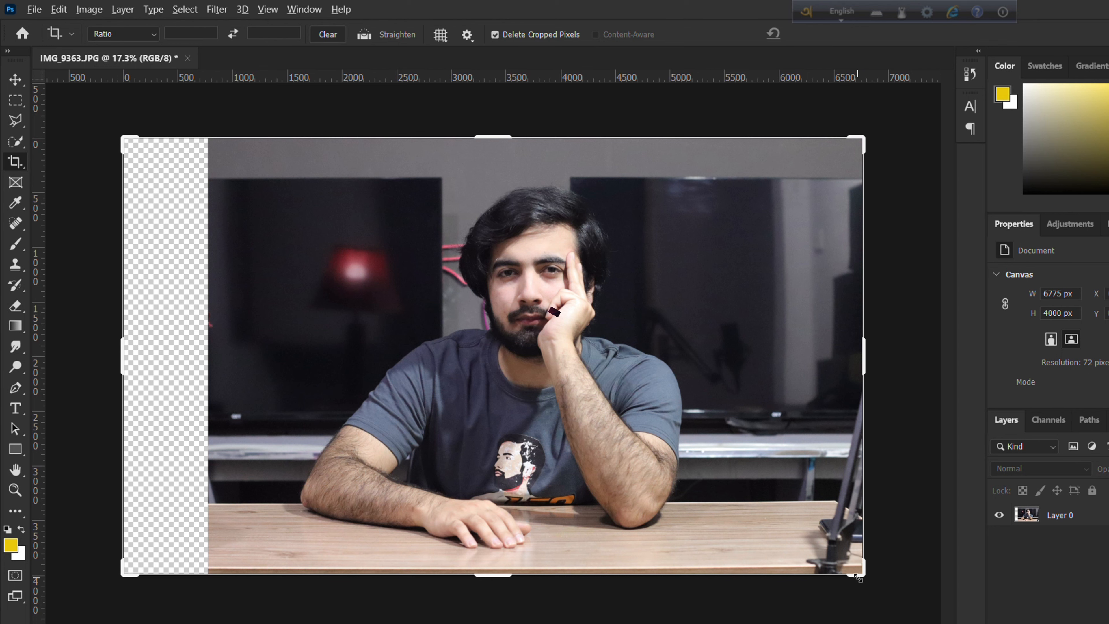
{"action": "left_click_drag", "start_coordinate": [858, 577], "coordinate": [692, 514]}
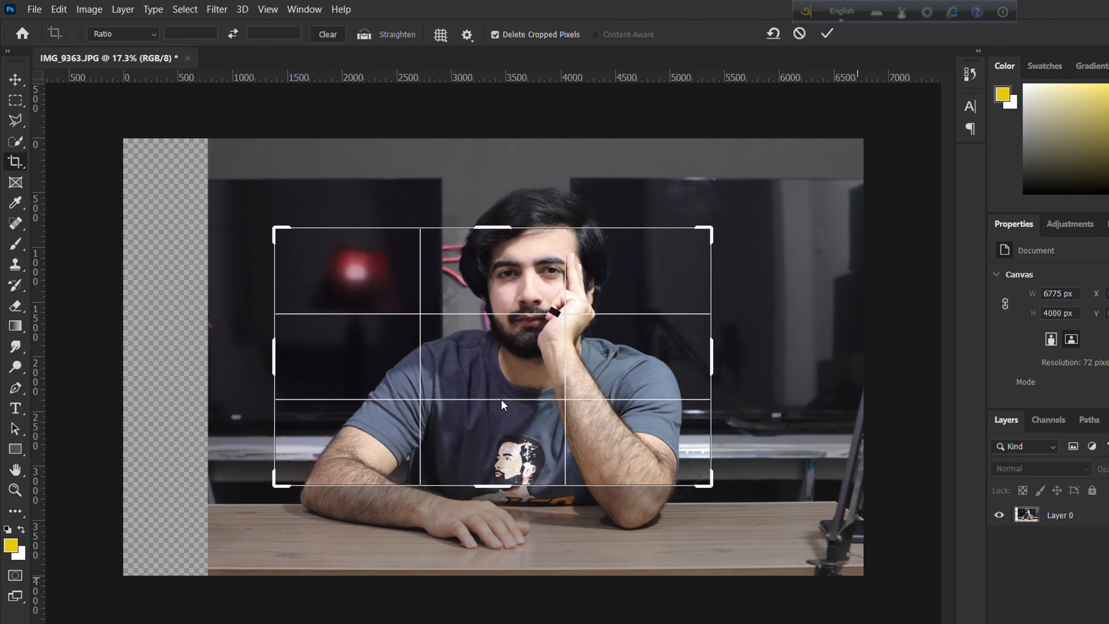
{"action": "left_click_drag", "start_coordinate": [489, 358], "coordinate": [459, 392]}
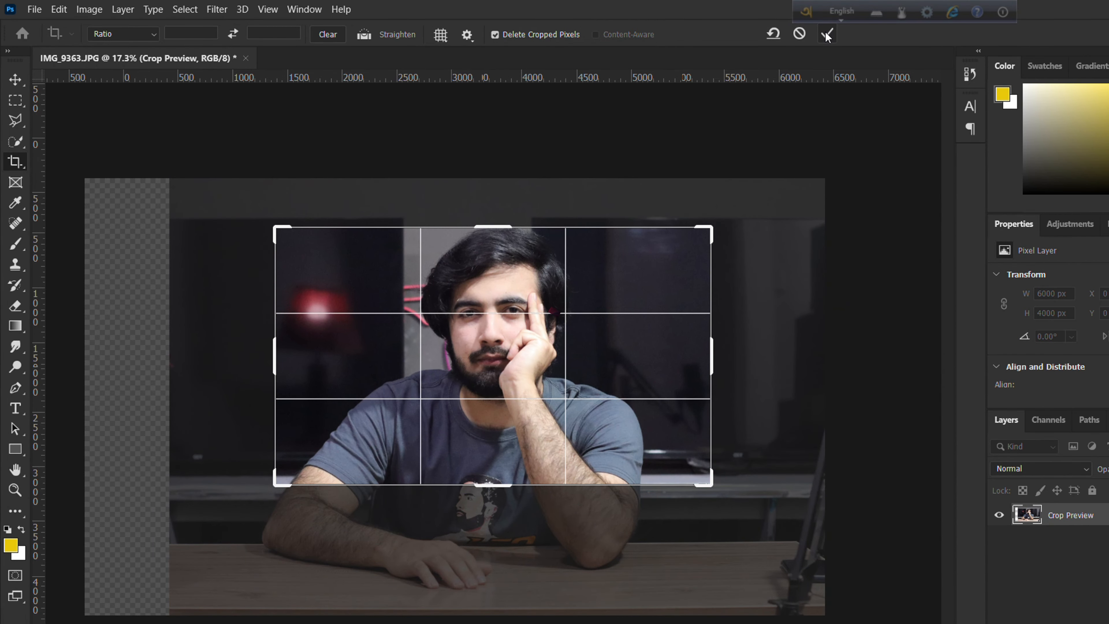
{"action": "left_click", "coordinate": [826, 35]}
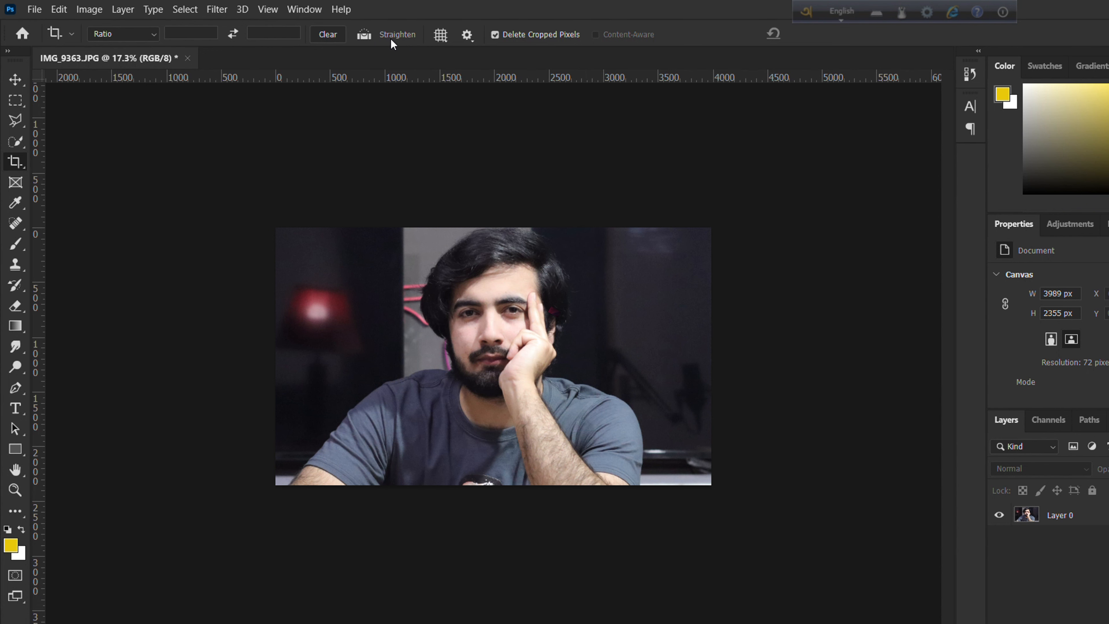
{"action": "key", "text": "ctrl+z"}
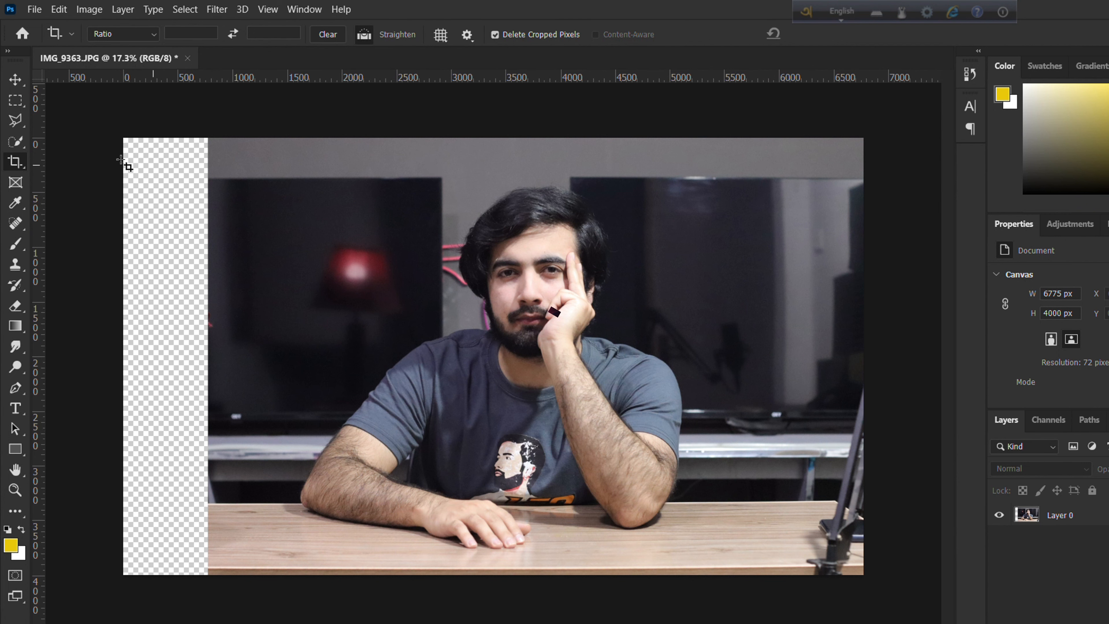
Step: Crop away the transparent strip beside the photo's left edge, making the canvas about 5954 × 4000 px
{"action": "left_click", "coordinate": [21, 170]}
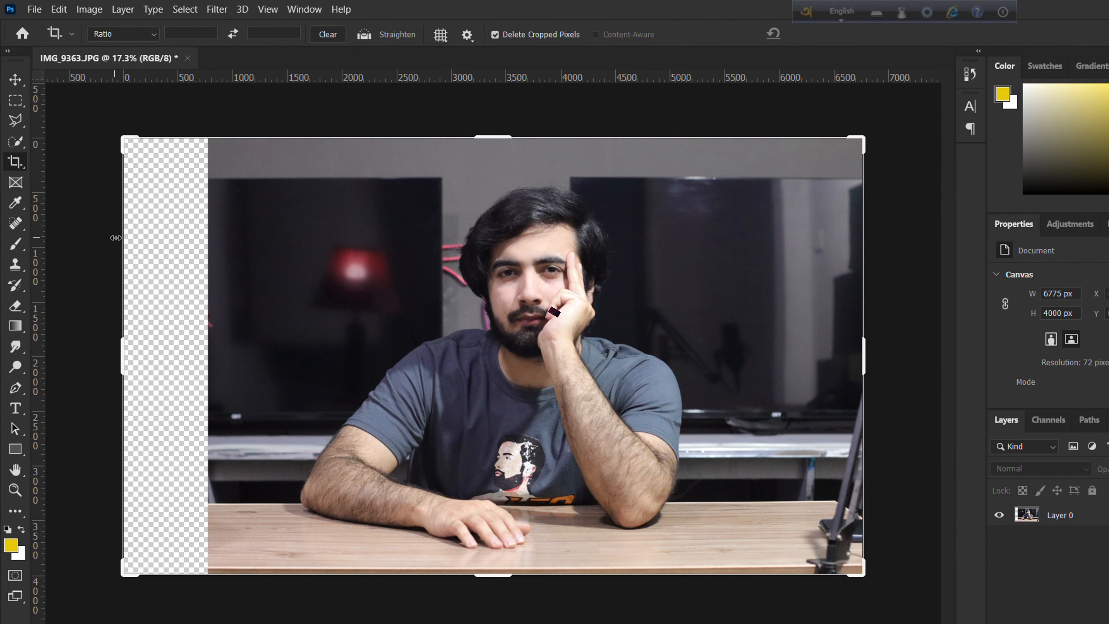
{"action": "left_click_drag", "start_coordinate": [116, 238], "coordinate": [165, 243]}
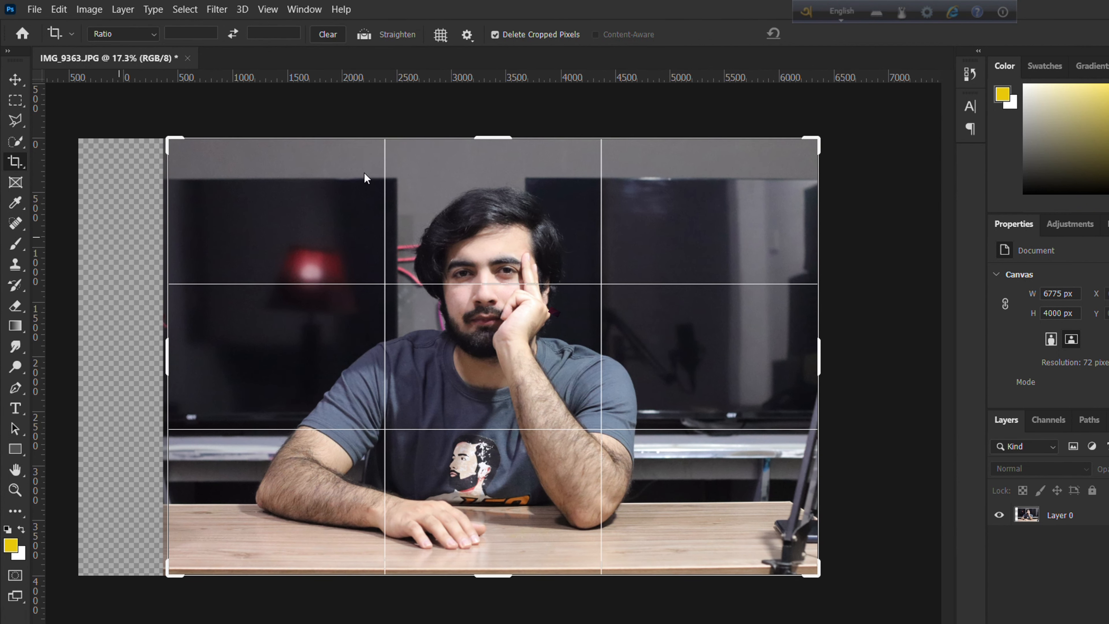
{"action": "left_click", "coordinate": [825, 34]}
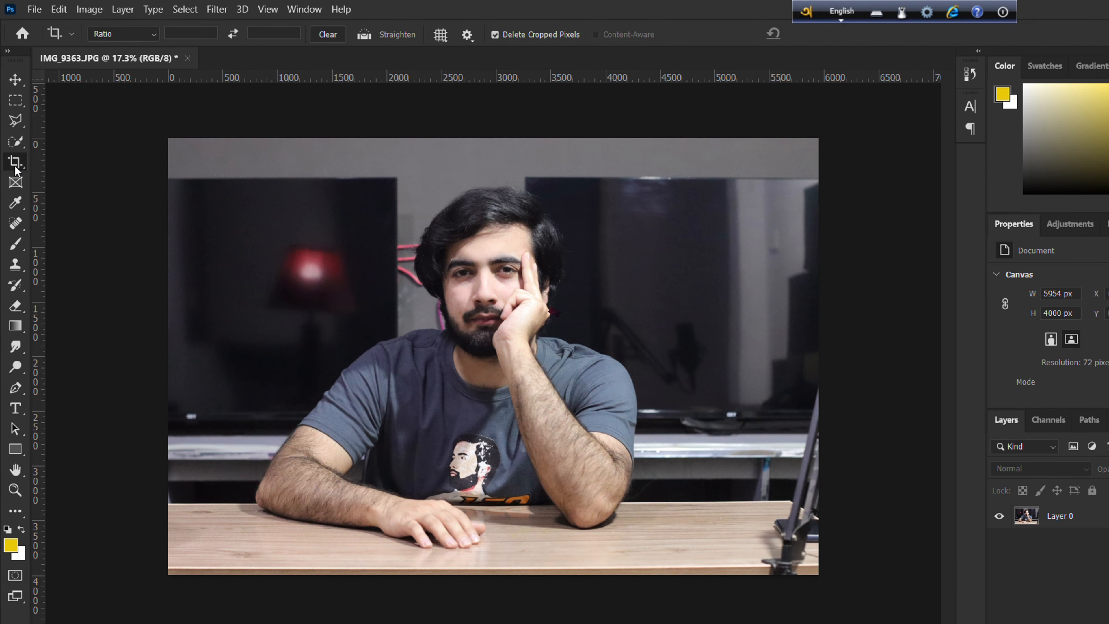
Step: Try straightening the photo along a nearly horizontal line across its full width, and undo the rotation
{"action": "left_click", "coordinate": [391, 38]}
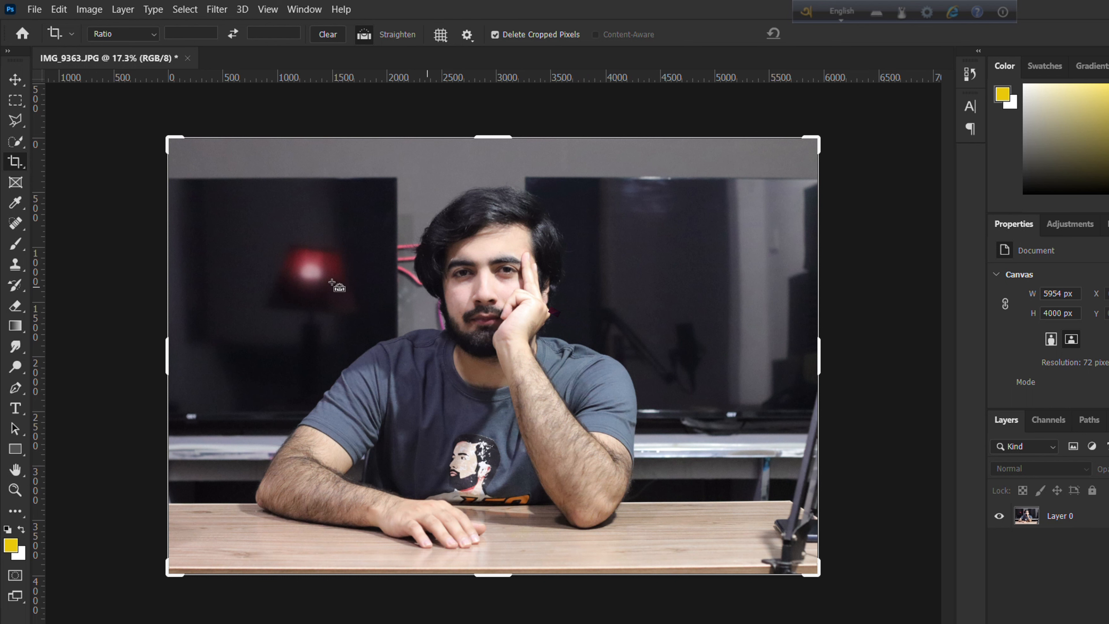
{"action": "left_click", "coordinate": [185, 250]}
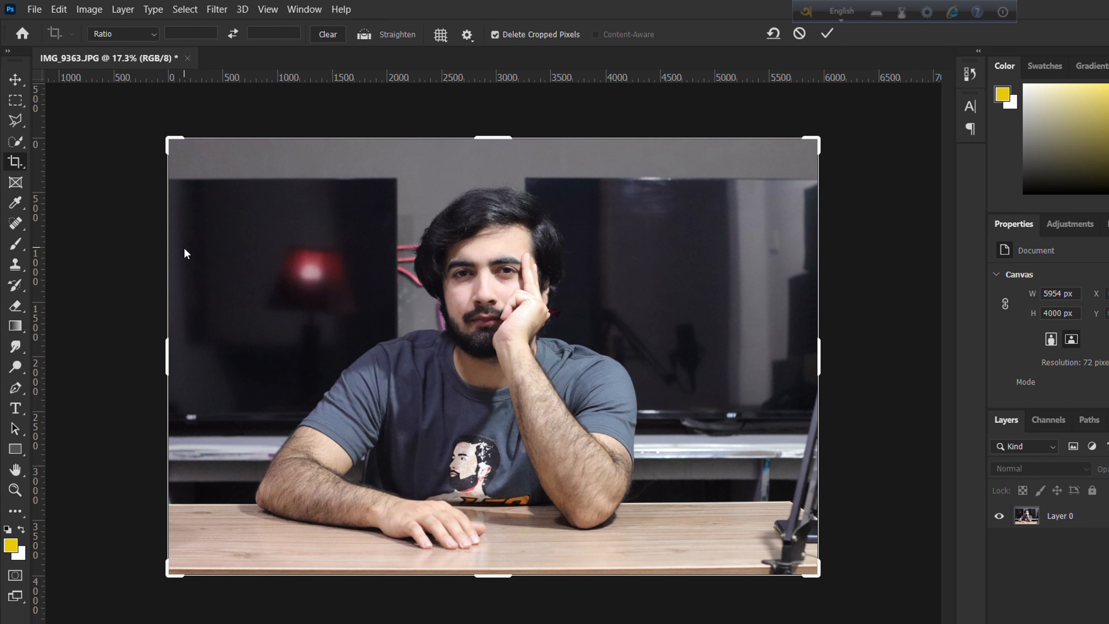
{"action": "left_click", "coordinate": [392, 38]}
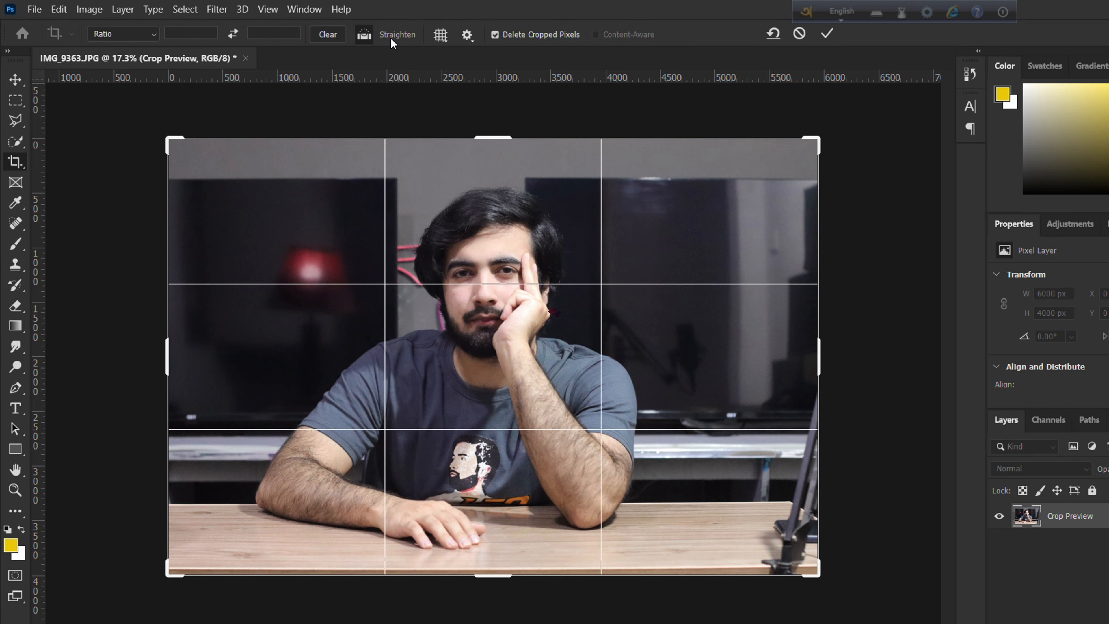
{"action": "left_click_drag", "start_coordinate": [177, 257], "coordinate": [792, 253]}
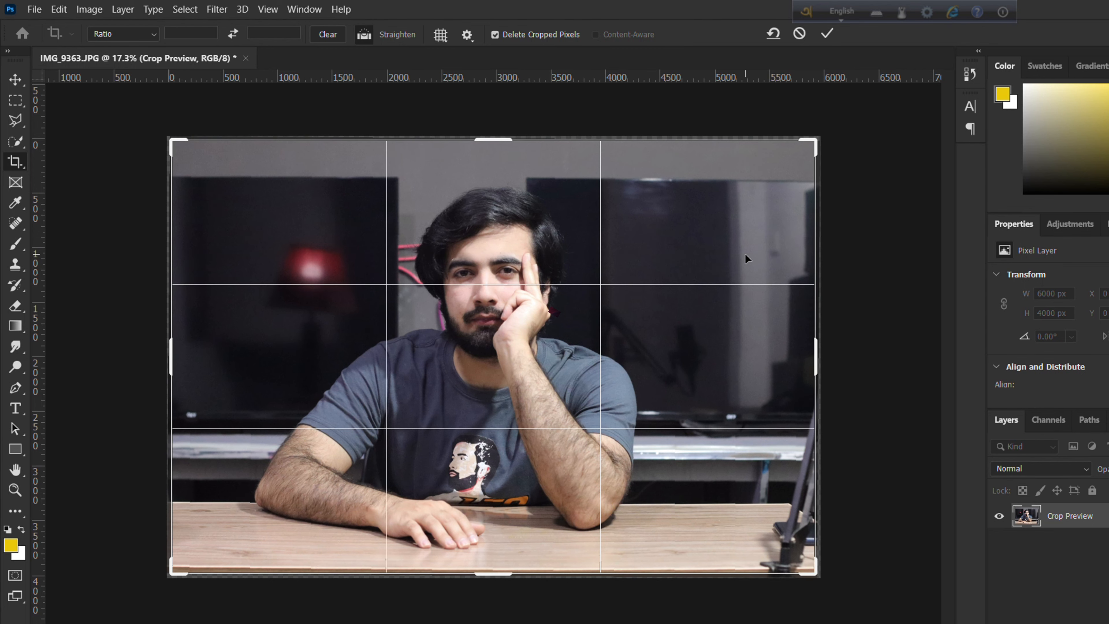
{"action": "key", "text": "ctrl+z"}
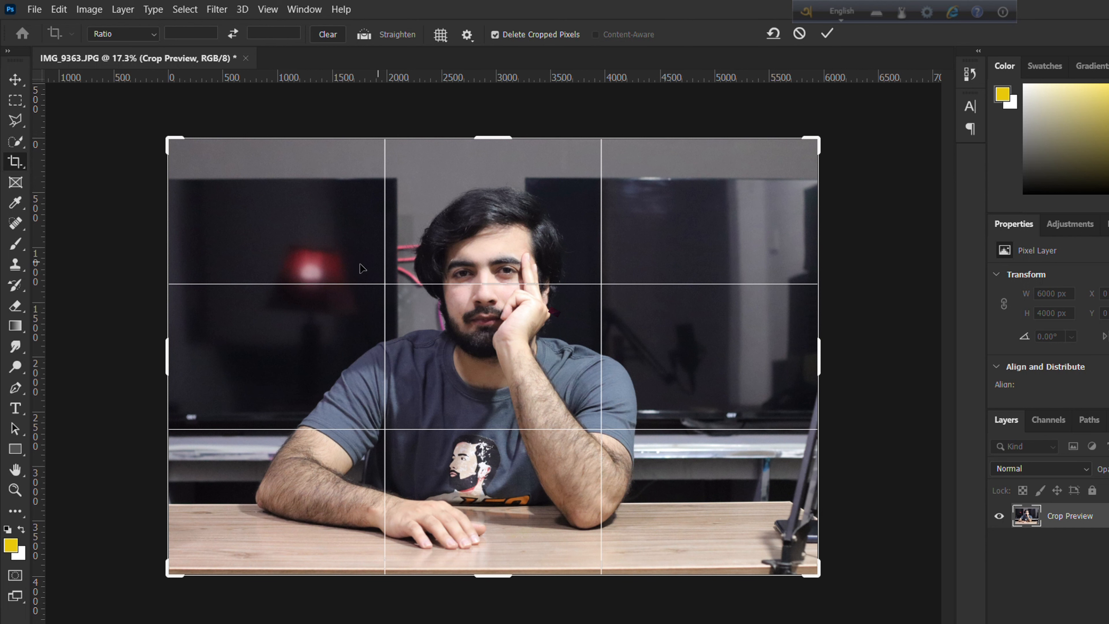
{"action": "key", "text": "Return"}
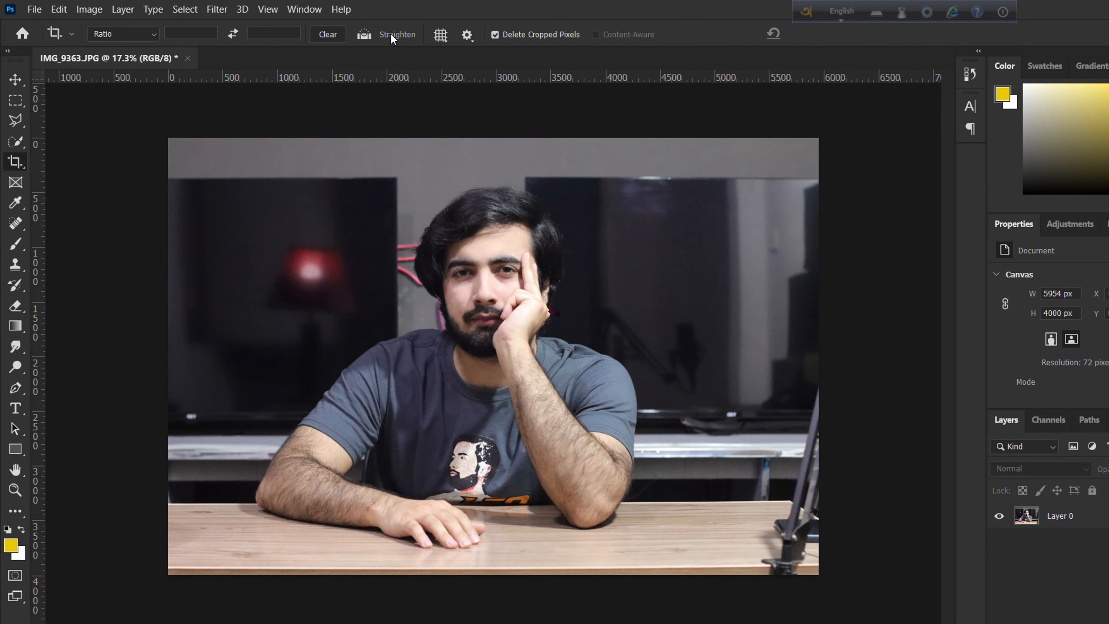
Step: Try straightening the photo along a line rising diagonally to the right, apply the crop at about 4425 × 2973 px, and undo it
{"action": "left_click", "coordinate": [391, 33]}
{"action": "left_click_drag", "start_coordinate": [181, 340], "coordinate": [764, 192]}
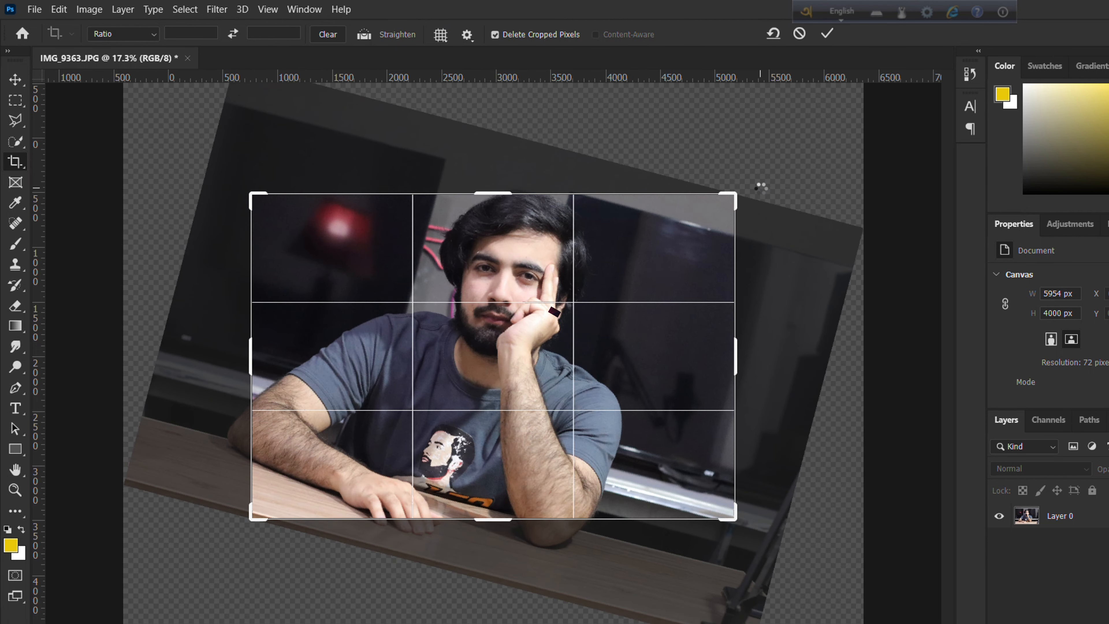
{"action": "left_click", "coordinate": [828, 38]}
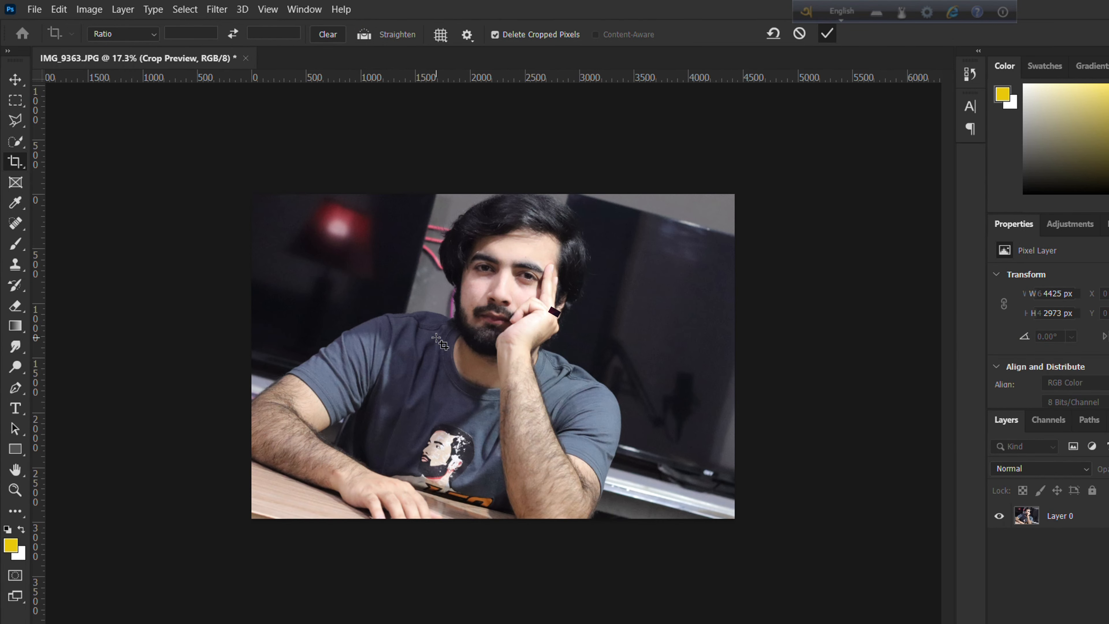
{"action": "key", "text": "ctrl"}
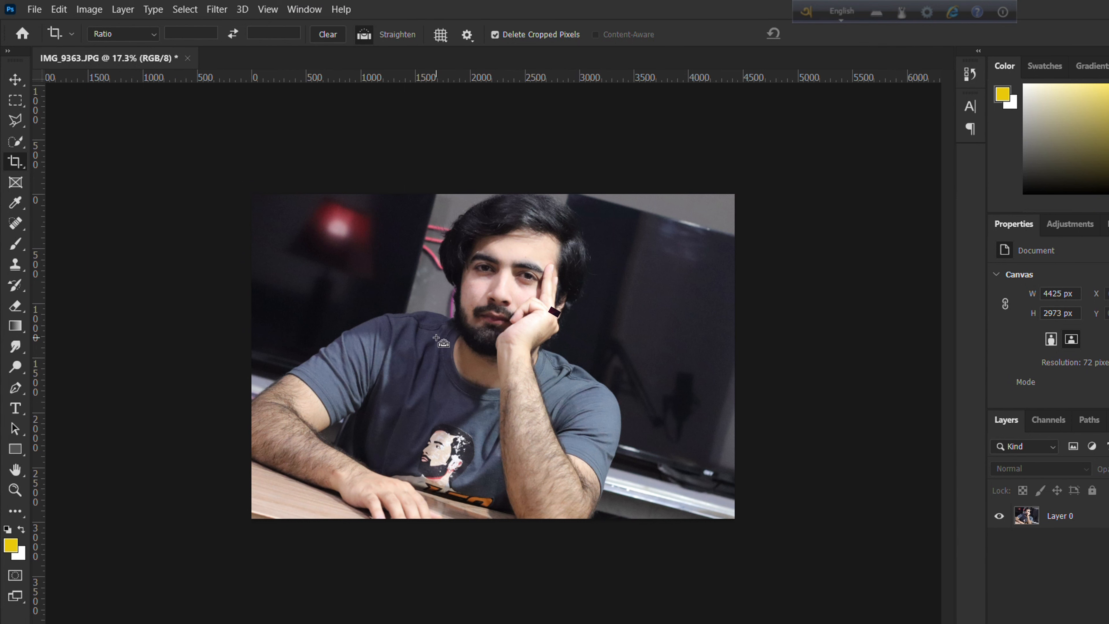
{"action": "key", "text": "ctrl+z"}
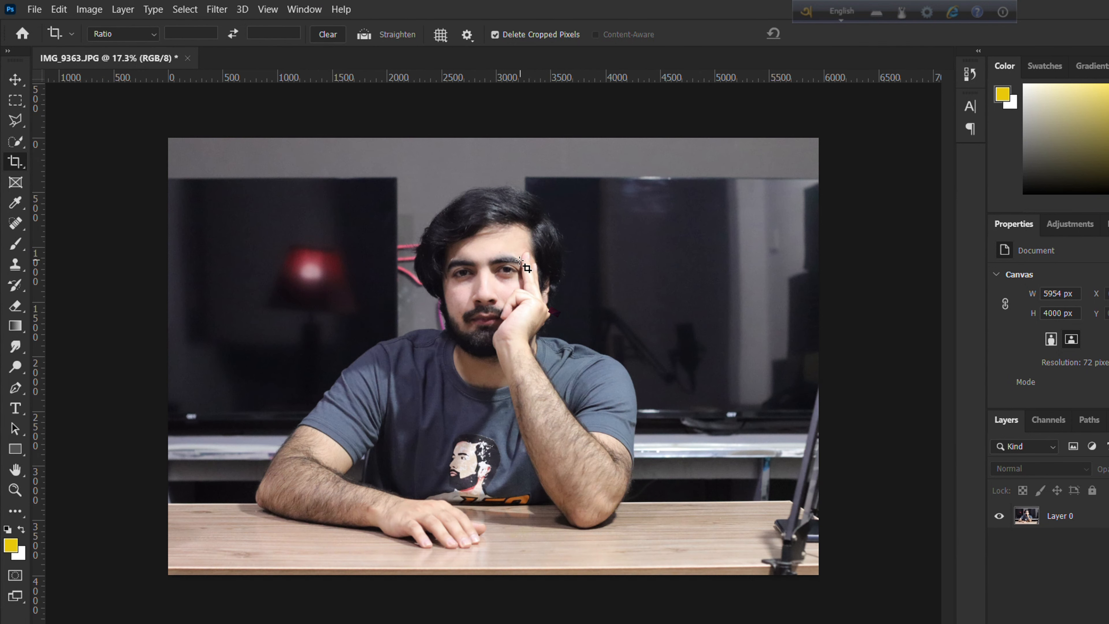
Step: Crop all four sides of the photo tightly around the man and his arms to about 3722 × 3341 px
{"action": "right_click", "coordinate": [17, 169]}
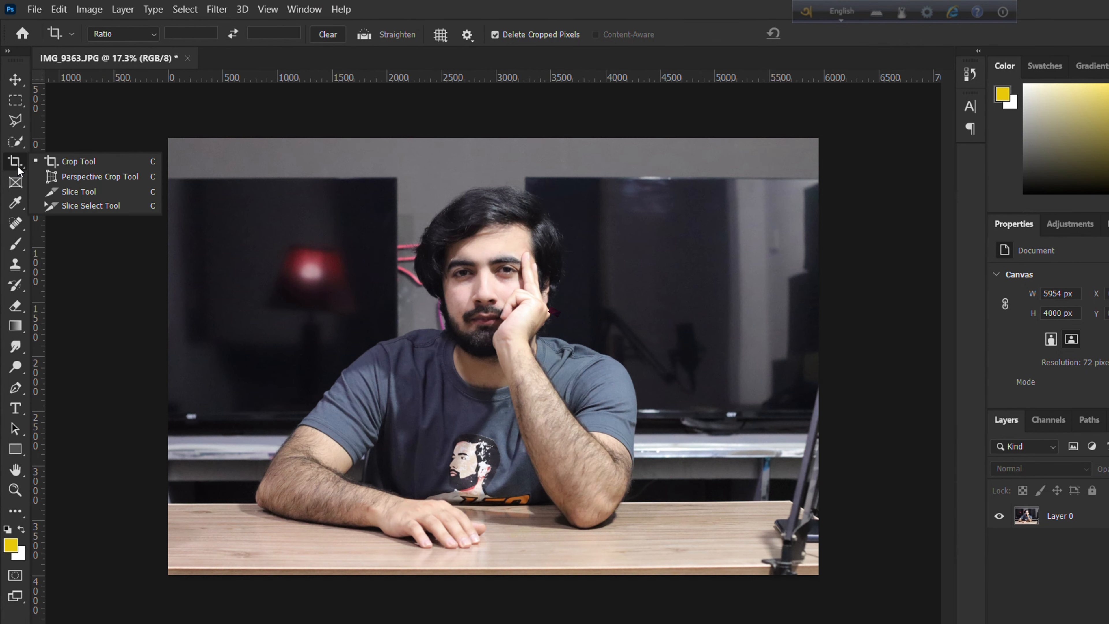
{"action": "left_click", "coordinate": [61, 162]}
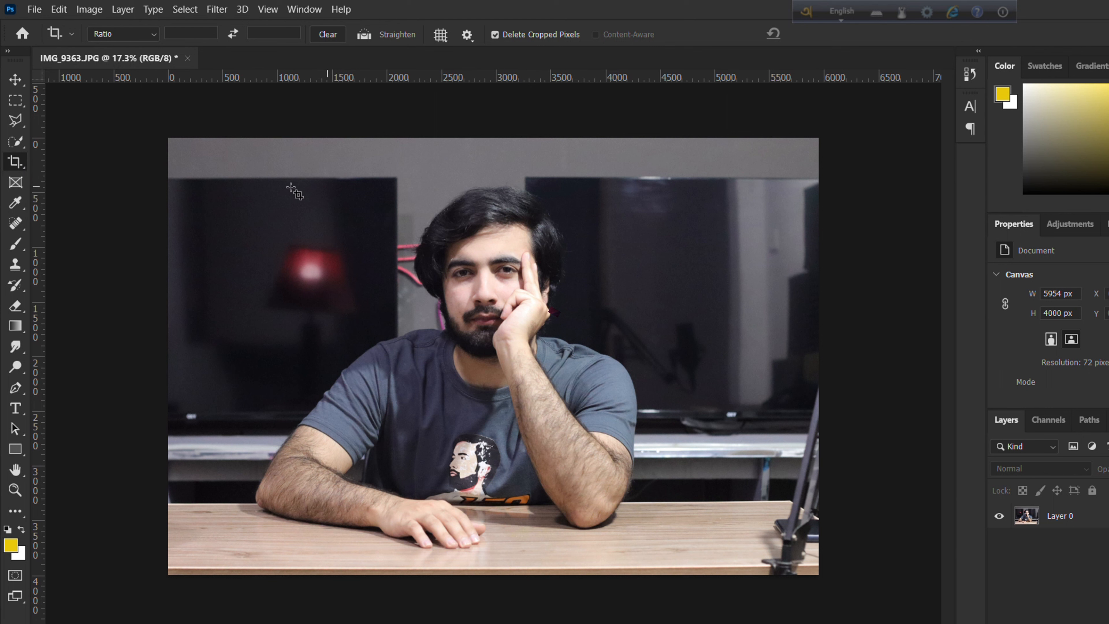
{"action": "right_click", "coordinate": [21, 169]}
{"action": "left_click", "coordinate": [75, 165]}
{"action": "left_click", "coordinate": [235, 174]}
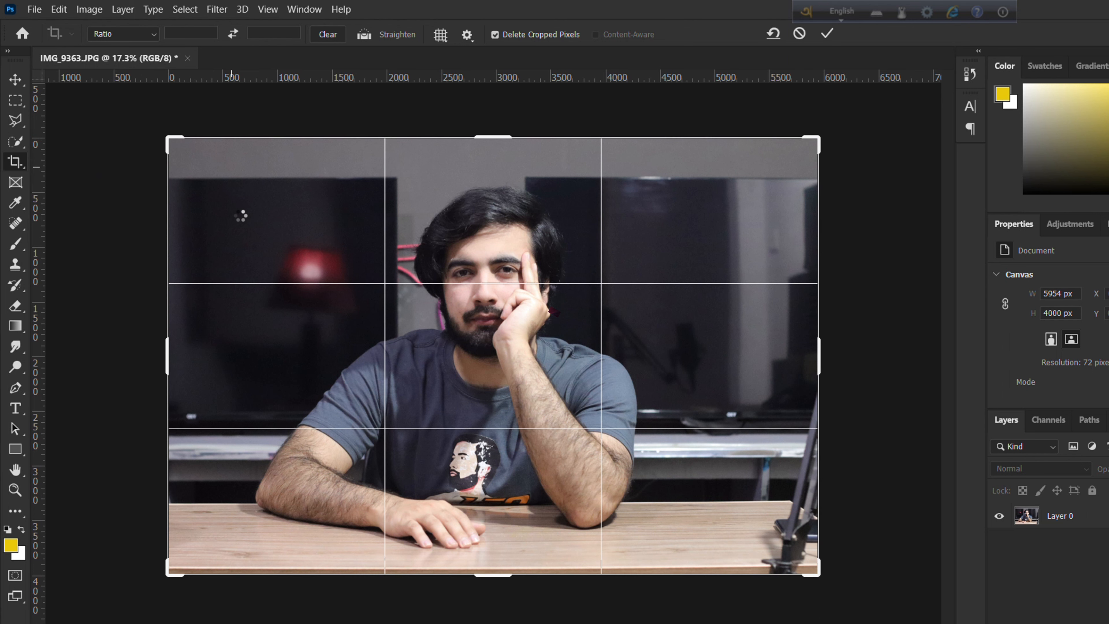
{"action": "left_click", "coordinate": [171, 150]}
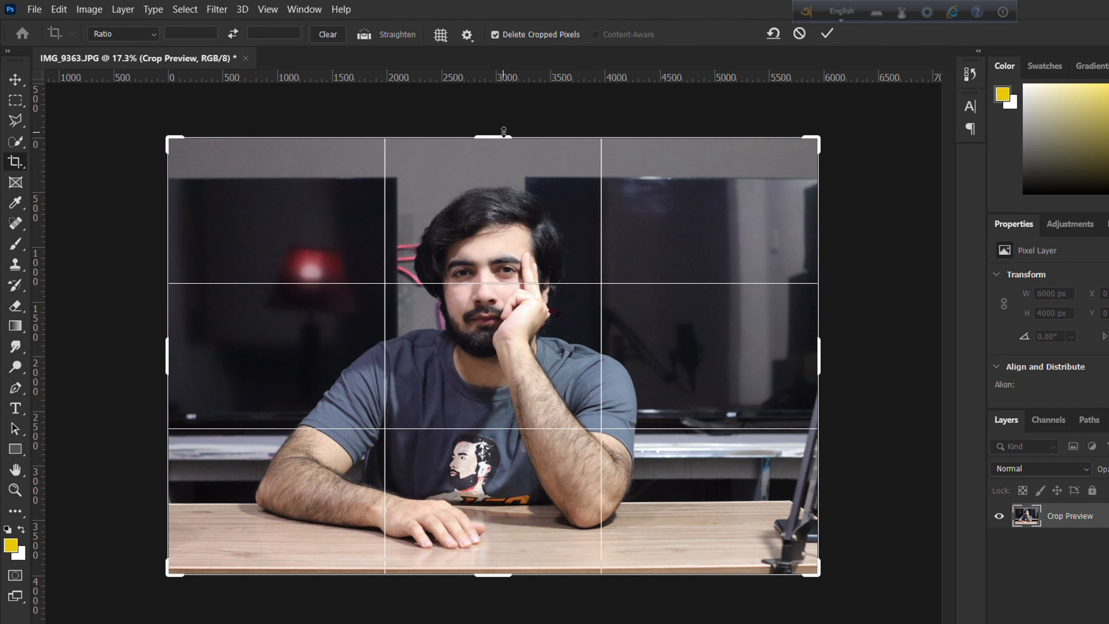
{"action": "left_click_drag", "start_coordinate": [503, 137], "coordinate": [502, 158]}
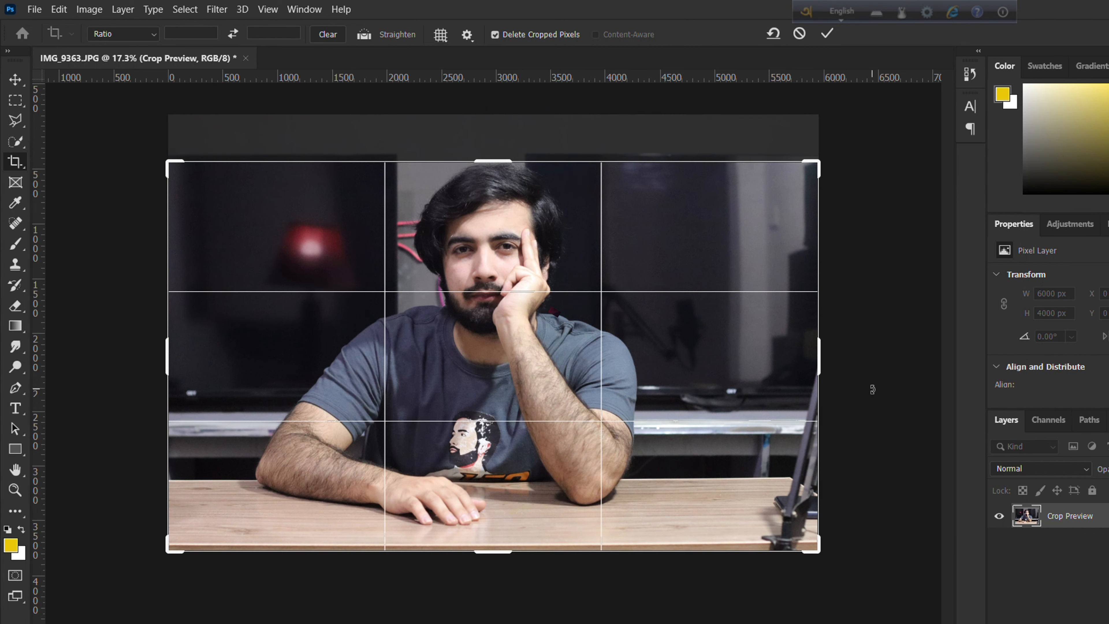
{"action": "left_click_drag", "start_coordinate": [819, 358], "coordinate": [737, 382]}
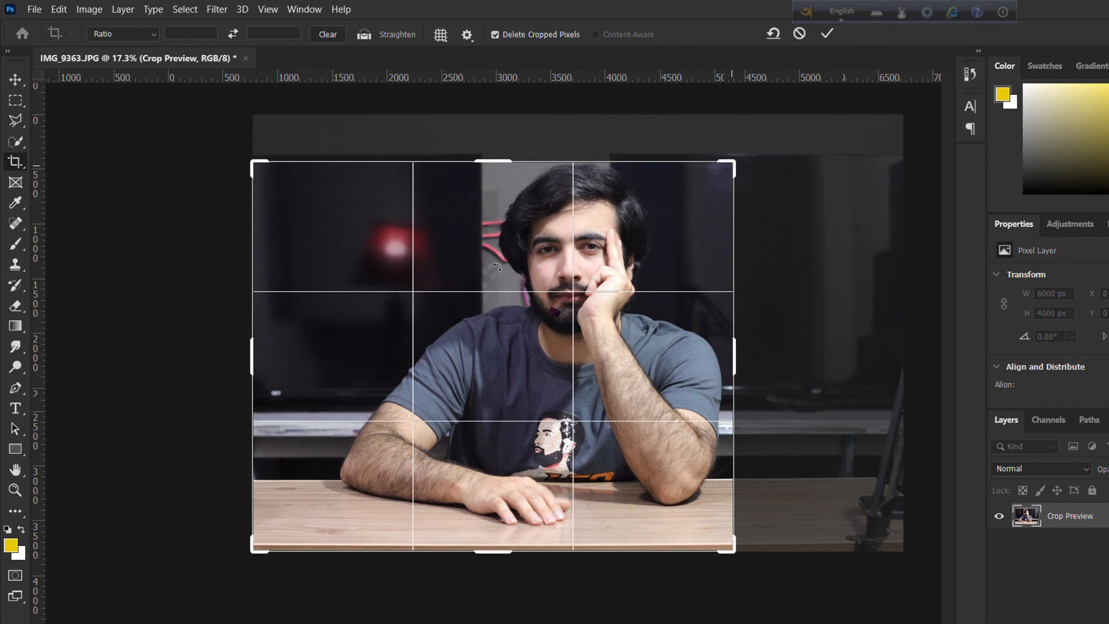
{"action": "left_click_drag", "start_coordinate": [251, 345], "coordinate": [288, 345]}
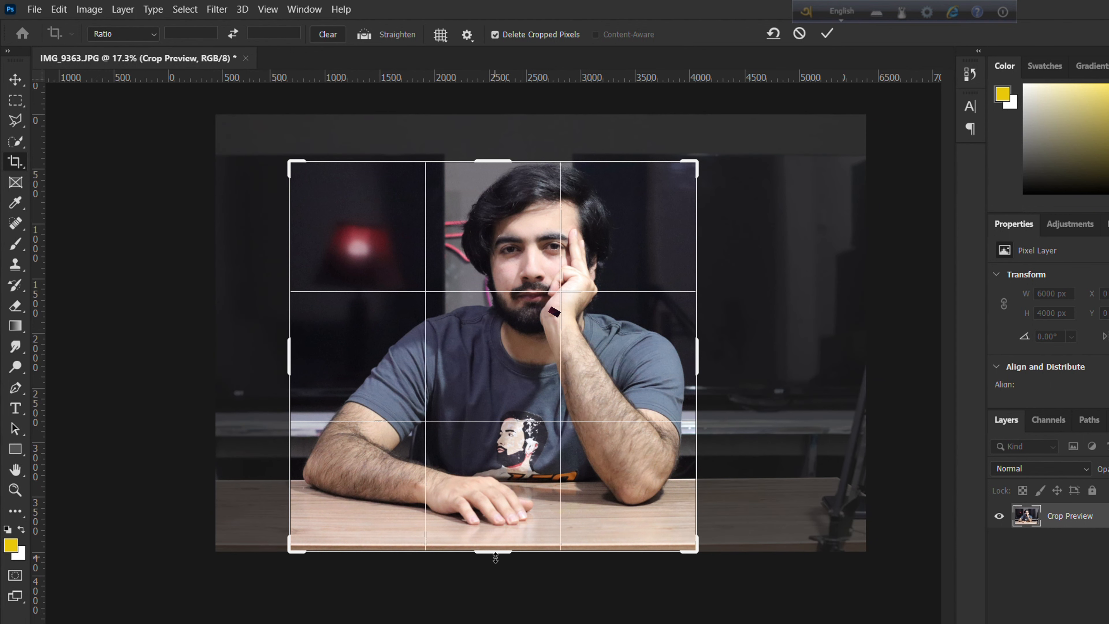
{"action": "left_click_drag", "start_coordinate": [495, 558], "coordinate": [494, 547]}
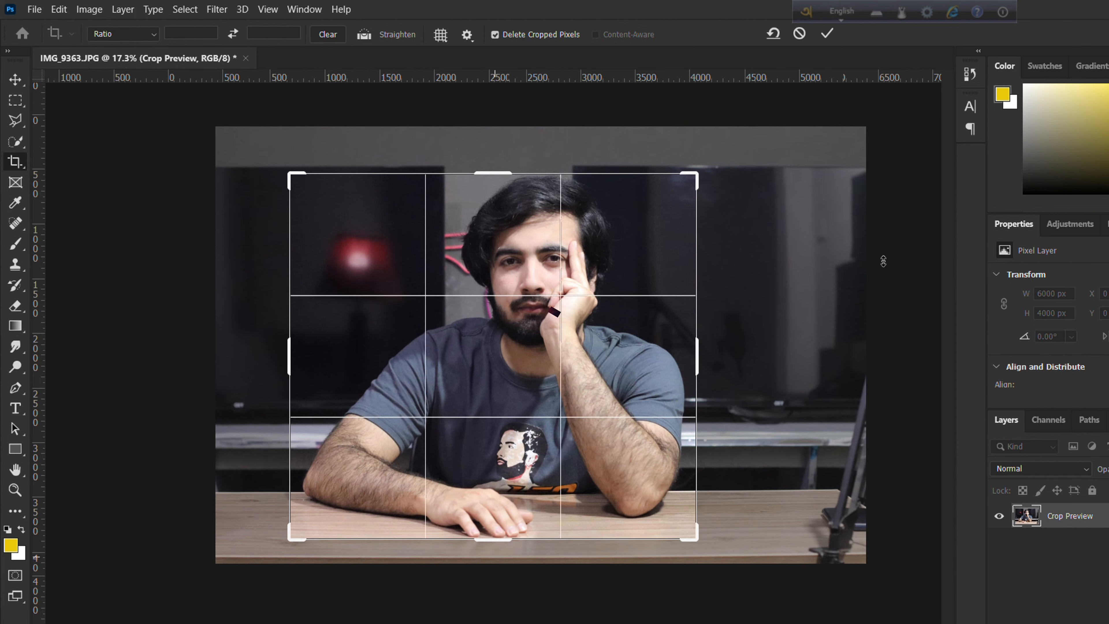
{"action": "left_click", "coordinate": [828, 33]}
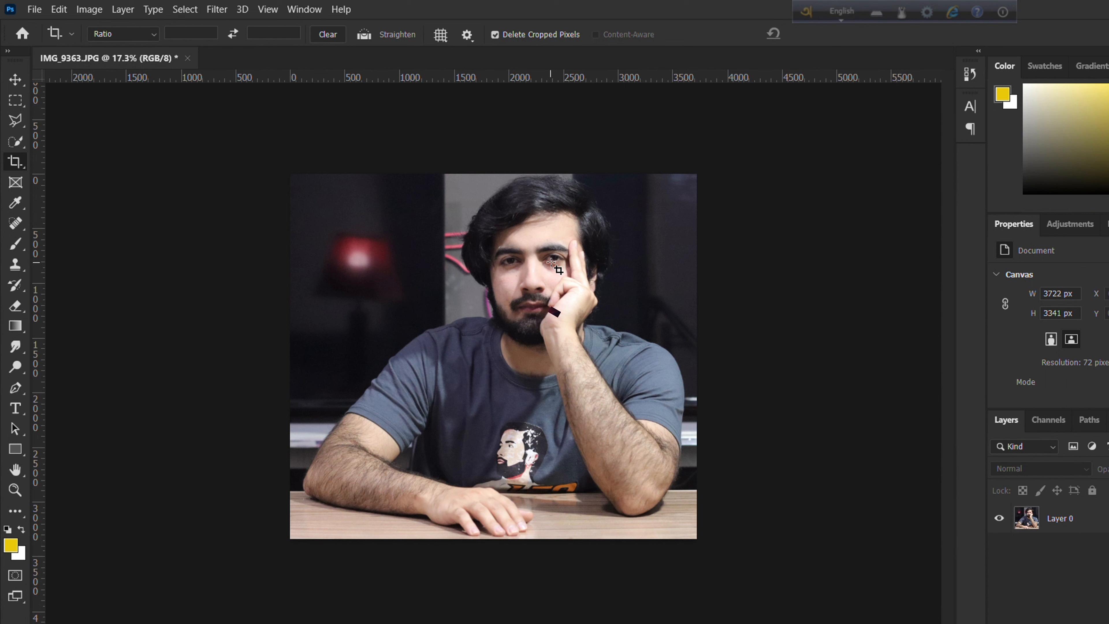
{"action": "left_click", "coordinate": [439, 40]}
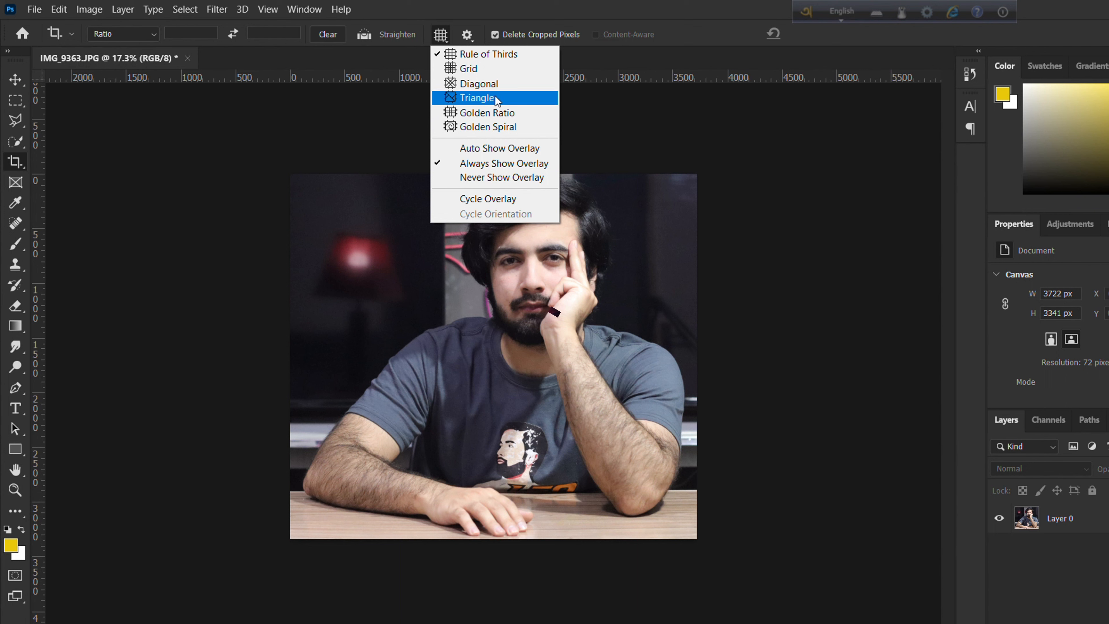
{"action": "left_click", "coordinate": [13, 81]}
Step: Switch to the Perspective Crop tool and undo the last crop
{"action": "right_click", "coordinate": [15, 162]}
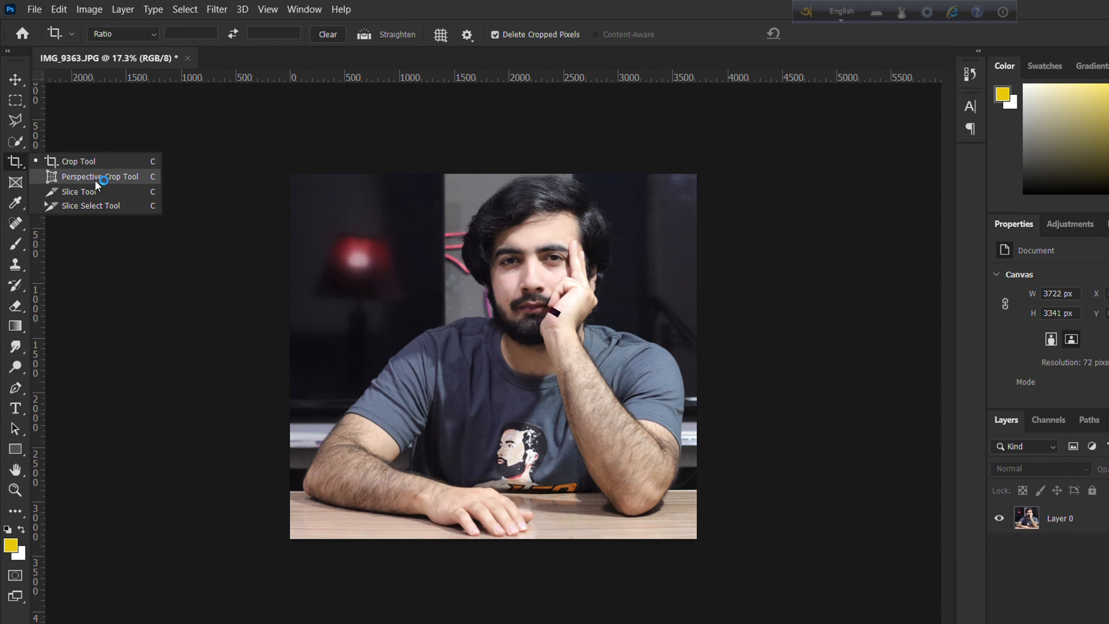
{"action": "left_click", "coordinate": [107, 180]}
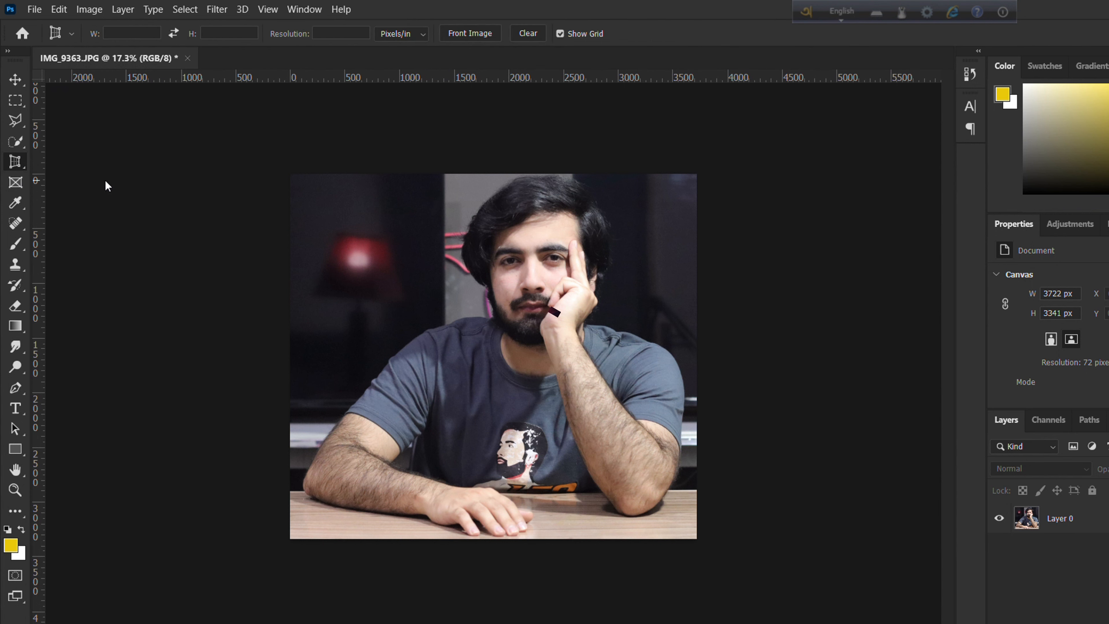
{"action": "key", "text": "ctrl+z"}
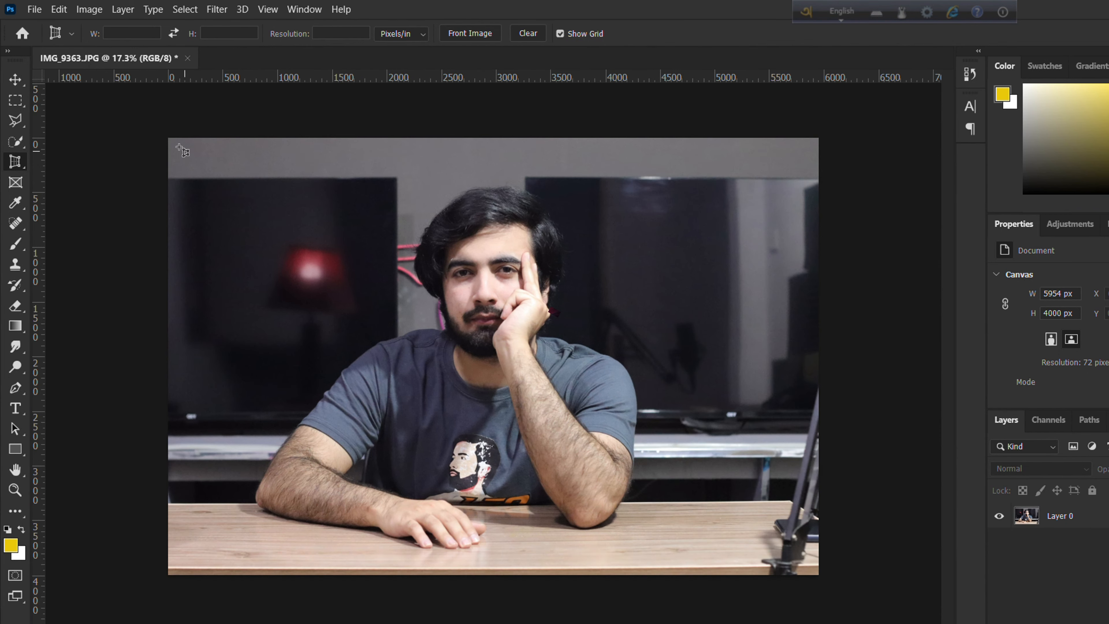
Step: Draw a perspective crop frame from the photo's top-left corner to beyond the man's elbow, and pull the frame's top-right corner inward
{"action": "left_click_drag", "start_coordinate": [169, 137], "coordinate": [648, 533]}
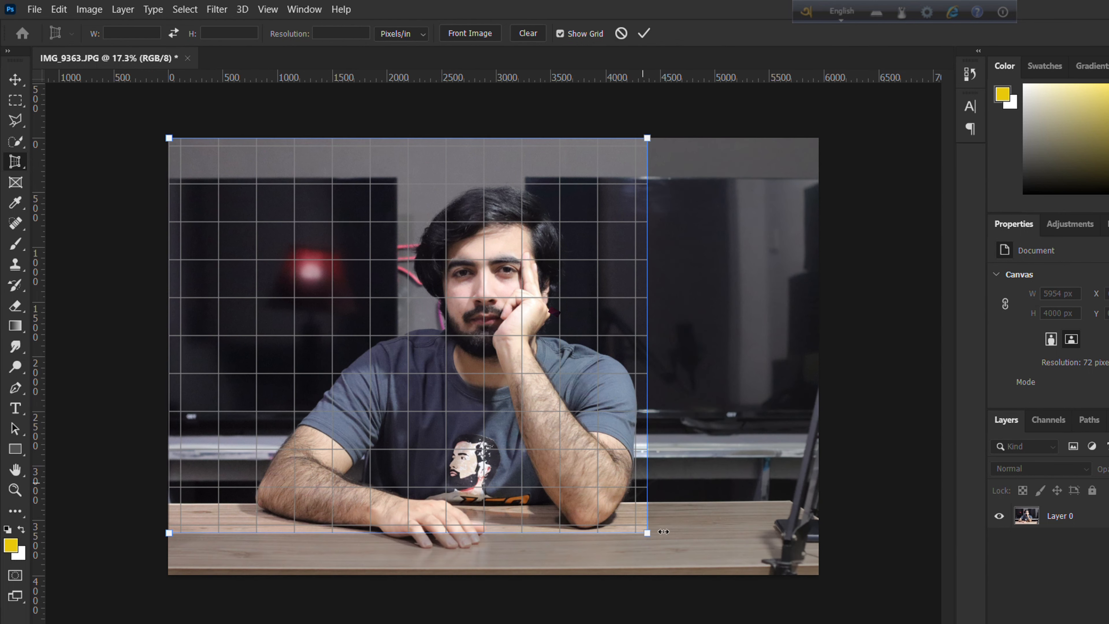
{"action": "left_click_drag", "start_coordinate": [645, 137], "coordinate": [598, 144]}
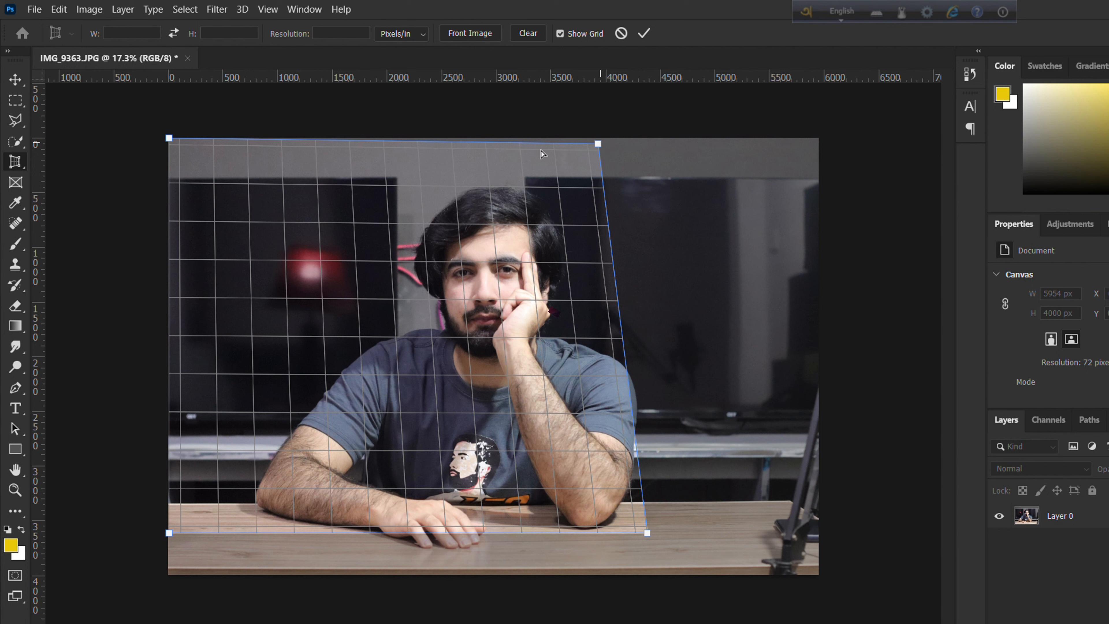
{"action": "right_click", "coordinate": [22, 163]}
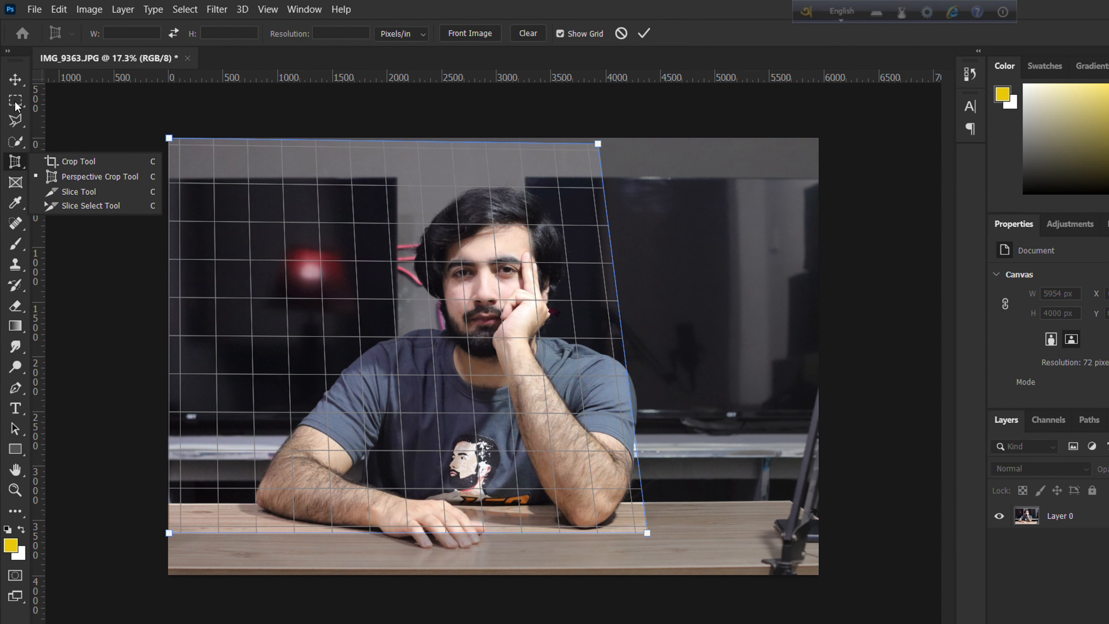
{"action": "left_click", "coordinate": [88, 178]}
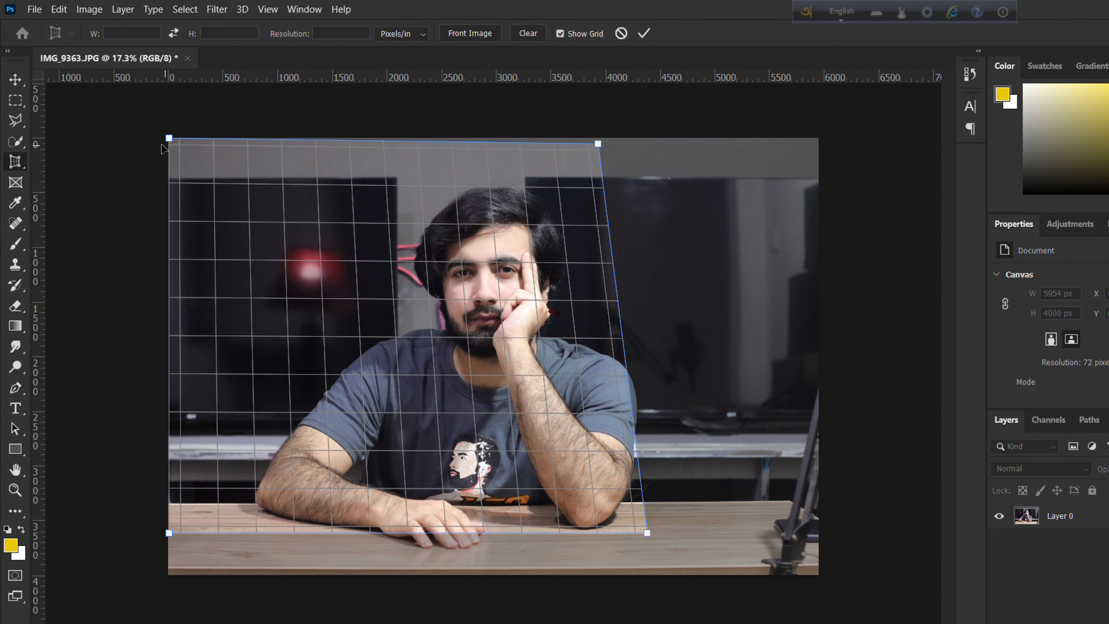
{"action": "scroll", "coordinate": [383, 307], "scroll_direction": "up", "scroll_amount": 2}
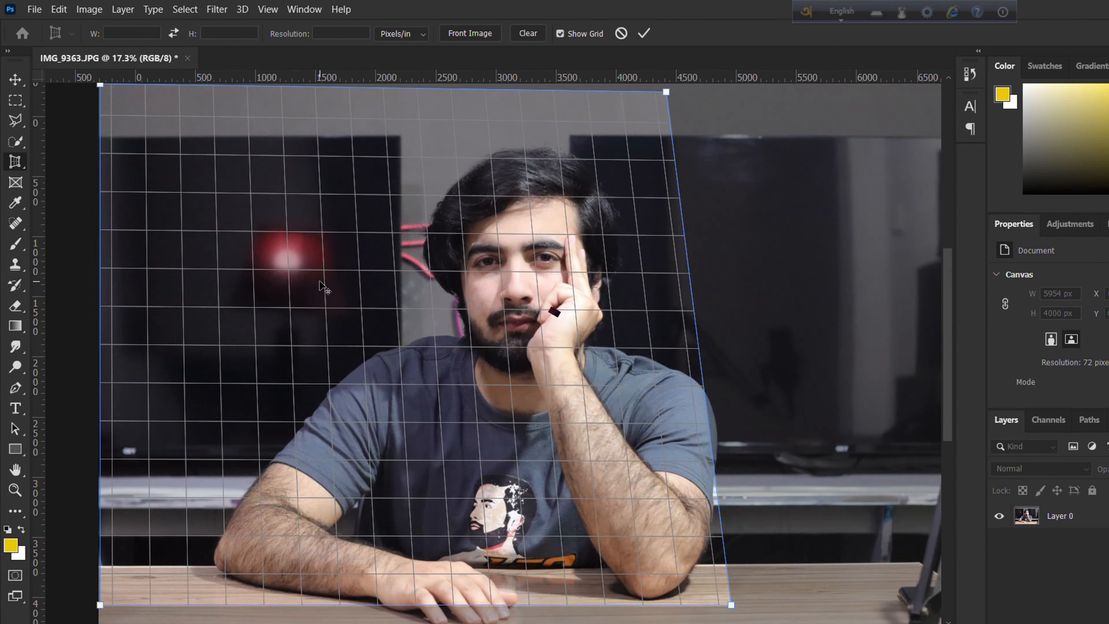